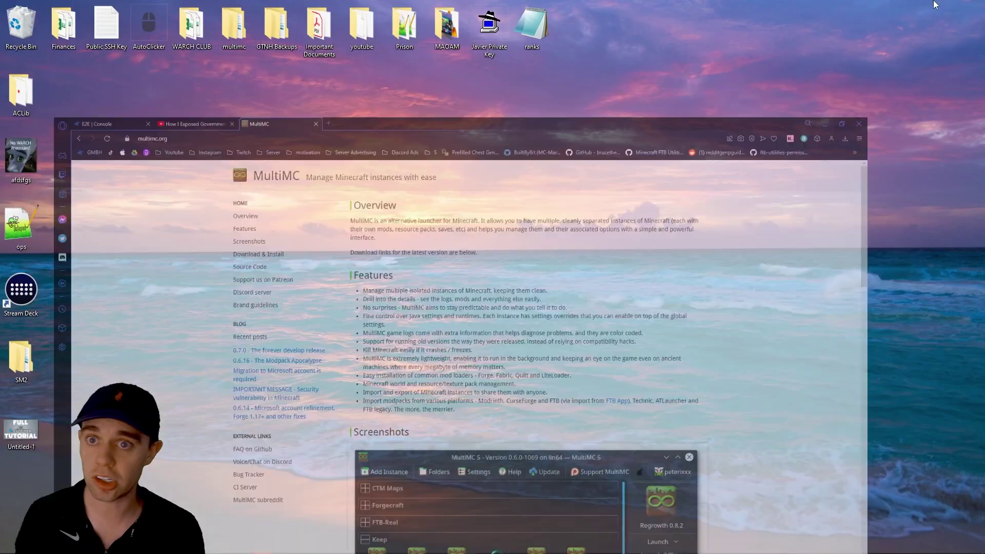
Put the browser away and bring up the MultiMC launcher window at full size.
click(934, 7)
click(637, 550)
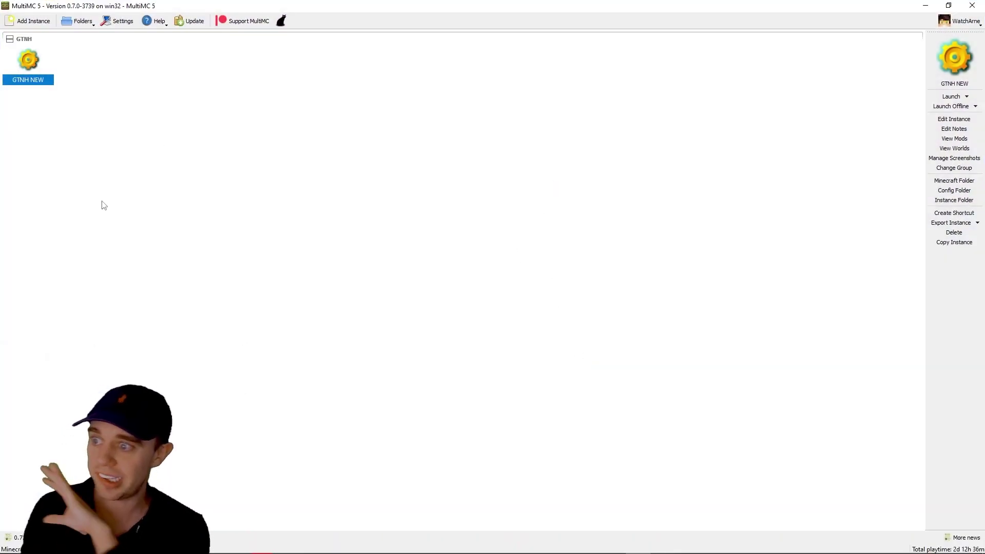
click(949, 5)
click(623, 118)
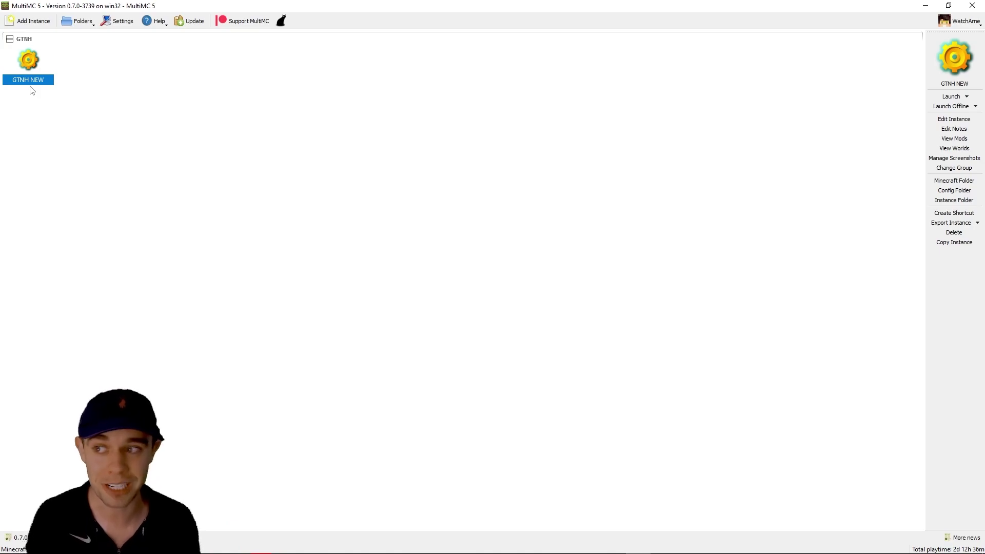
Start adding a new instance and examine its name and group settings.
click(28, 25)
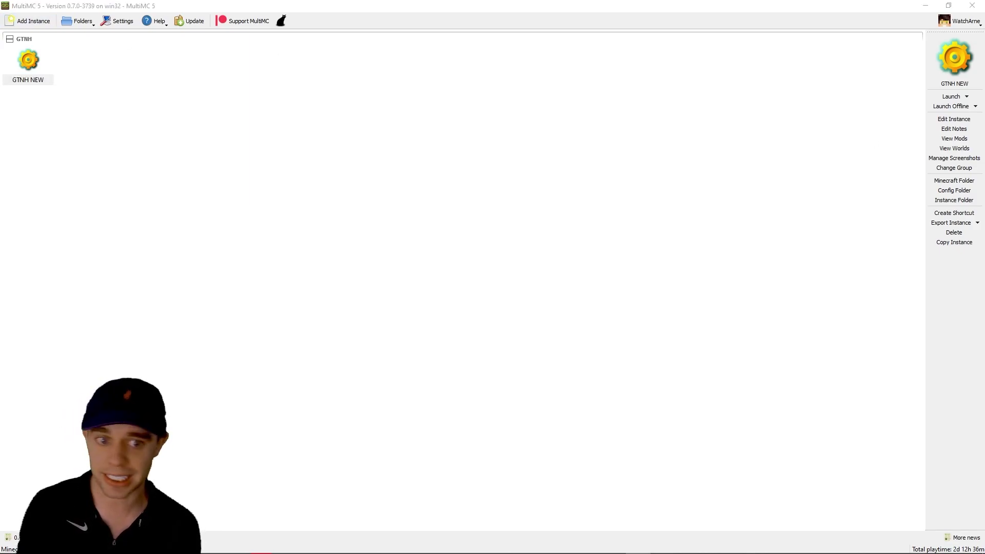
drag(487, 133, 218, 118)
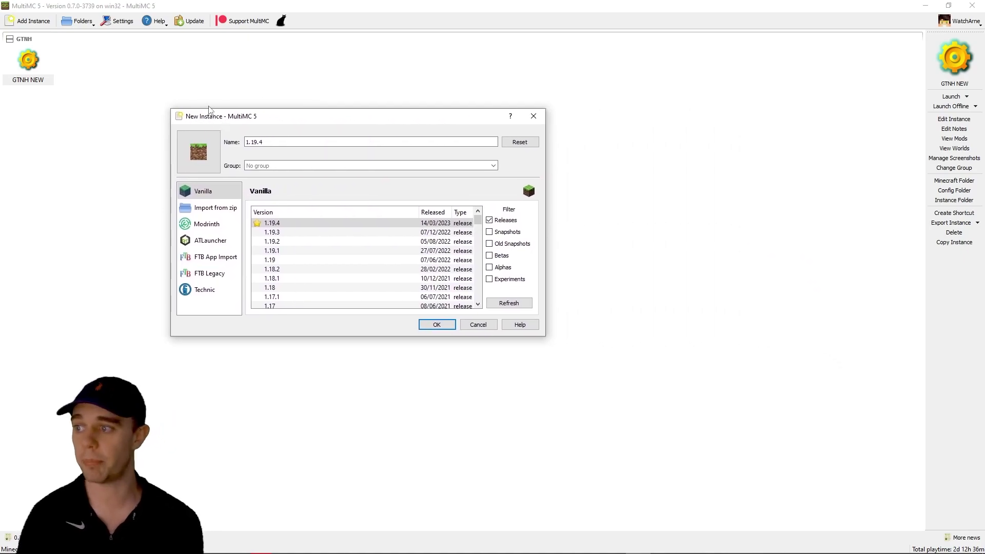
triple_click(271, 142)
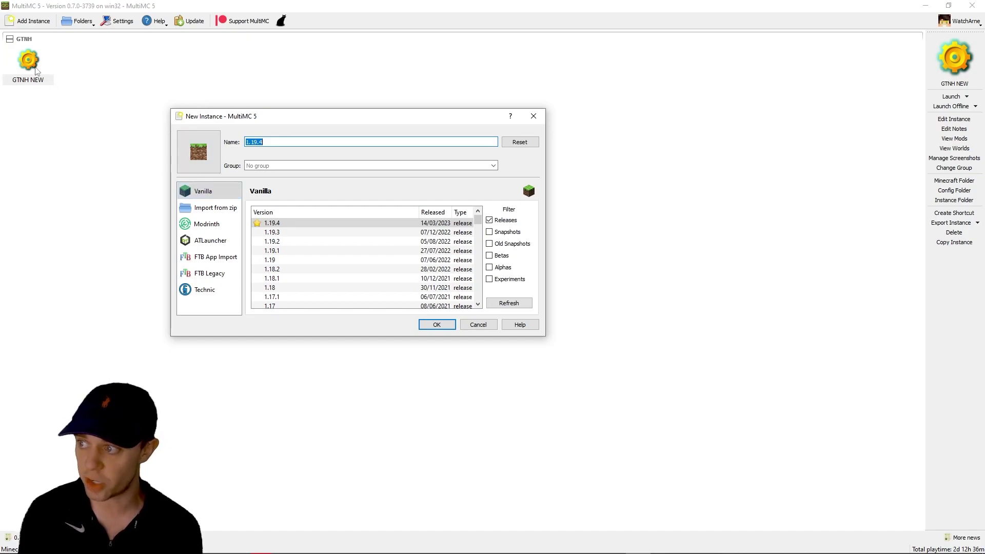
click(281, 143)
click(289, 165)
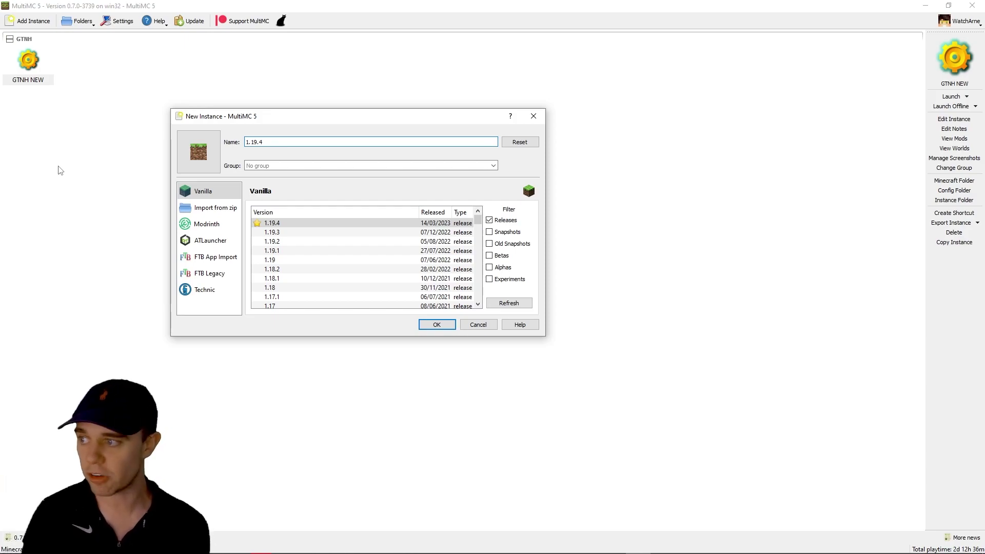
Examine the Vanilla version list with snapshots shown and hidden again, and view the zip import source.
click(207, 190)
mouse_move(478, 221)
mouse_down()
mouse_move(478, 295)
mouse_move(468, 206)
mouse_up()
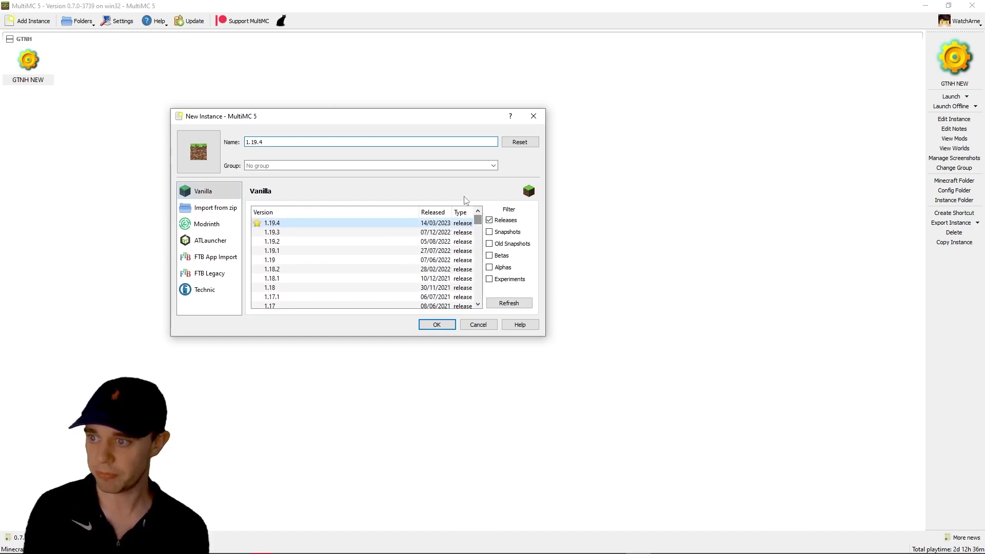
click(499, 234)
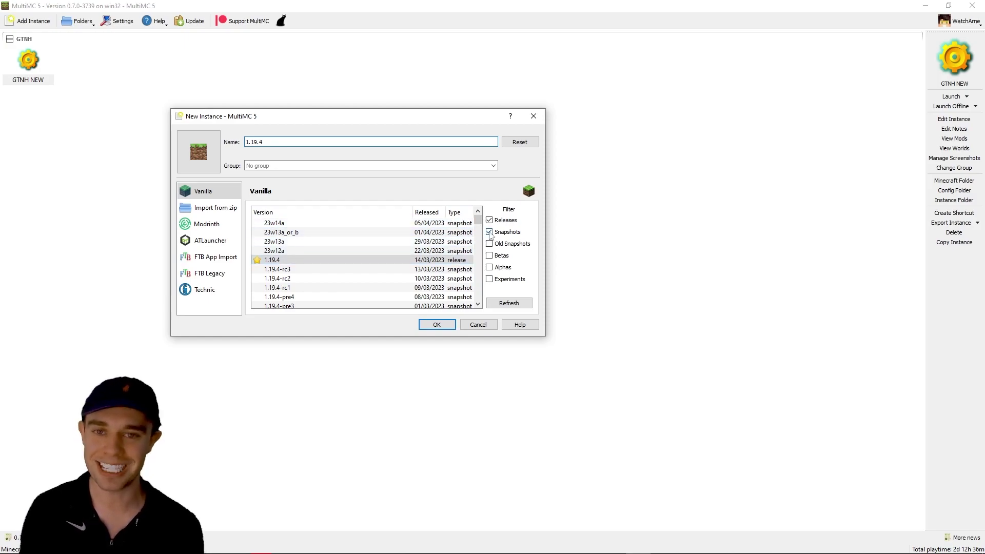
click(489, 232)
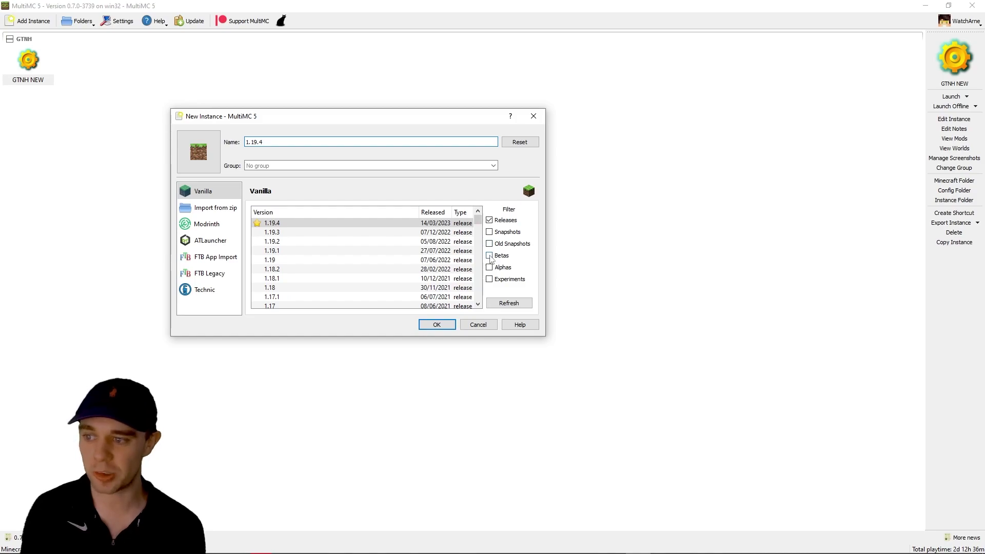
click(216, 209)
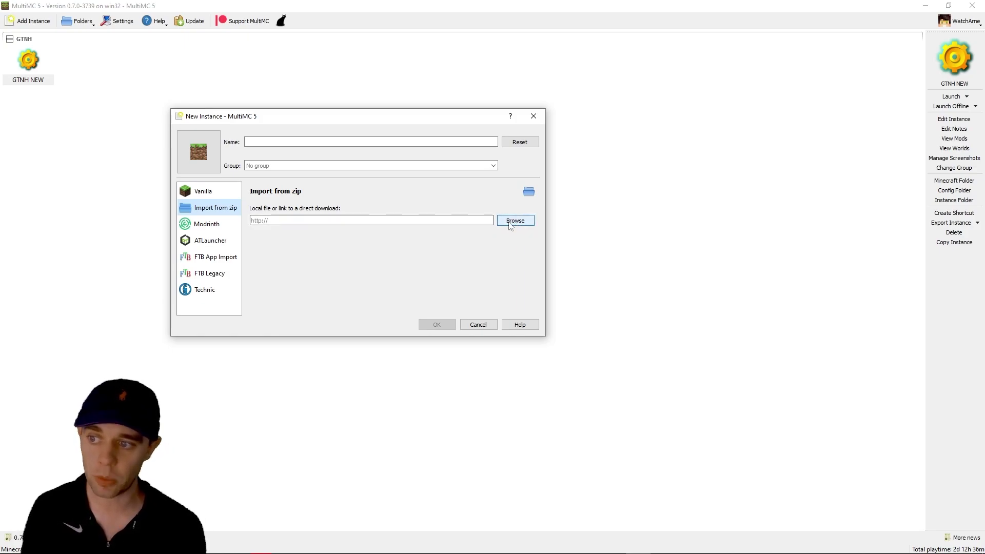
Browse the Modrinth modpacks and examine the description and available versions of Speed Of Light FPS Booster (SOL).
click(206, 226)
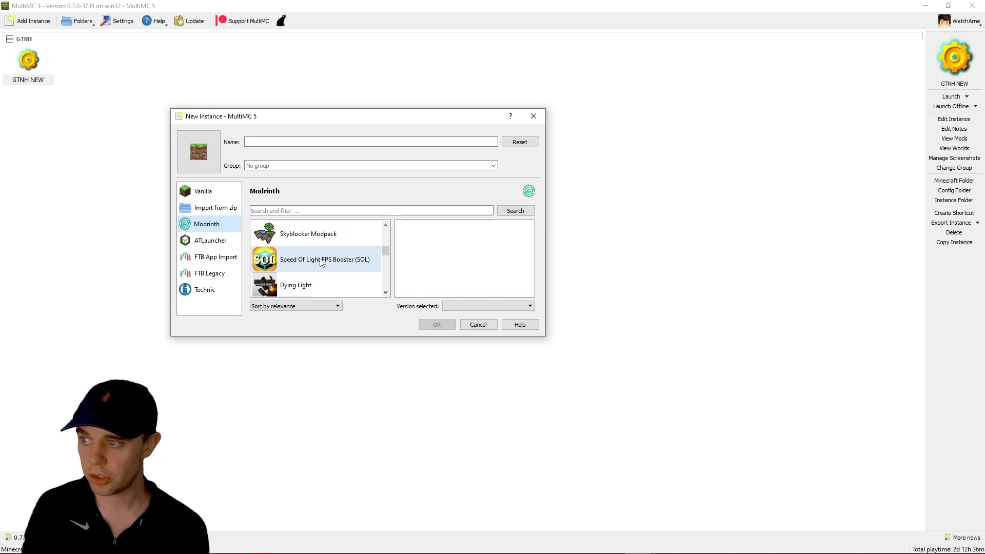
scroll(322, 263, up, 2)
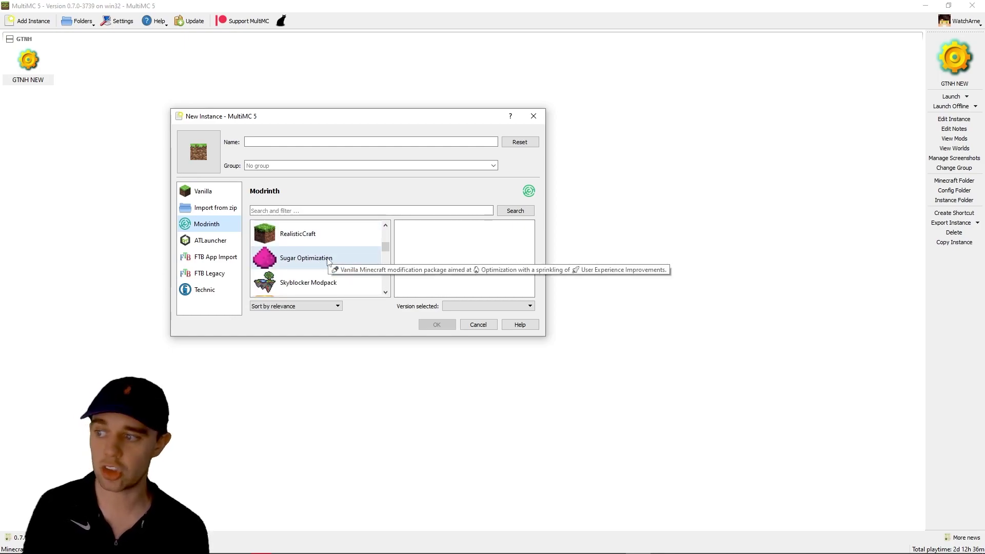
scroll(329, 263, down, 2)
click(328, 263)
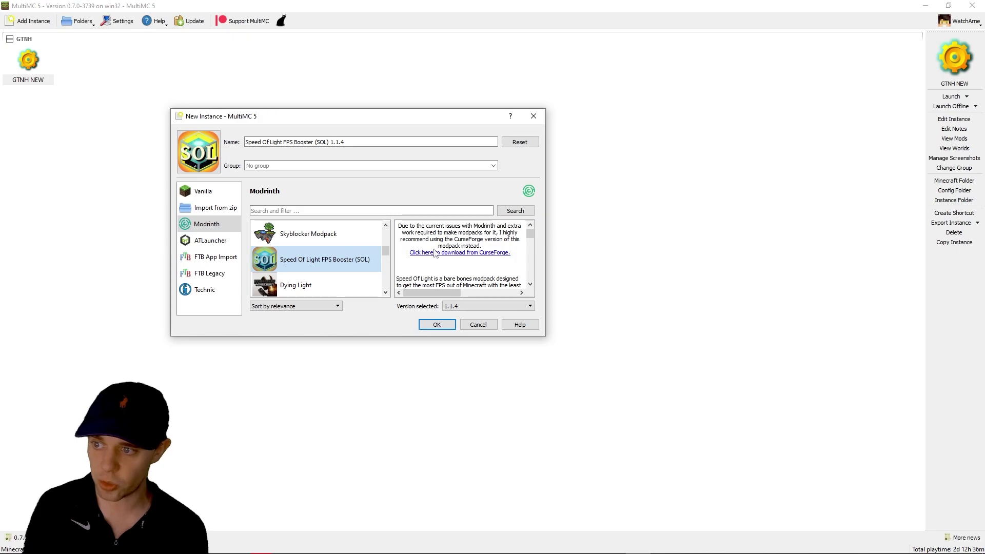
click(532, 264)
scroll(532, 264, up, 10)
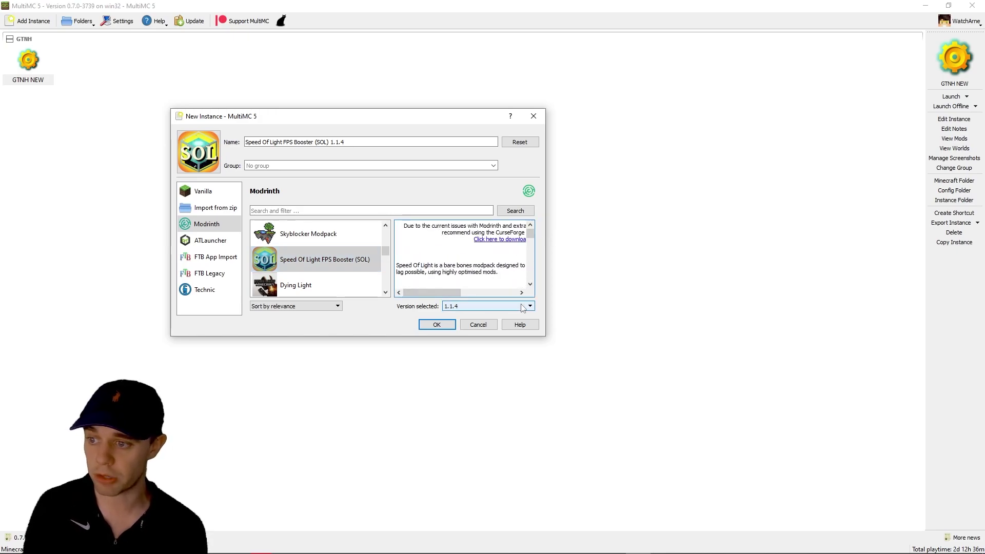
click(482, 306)
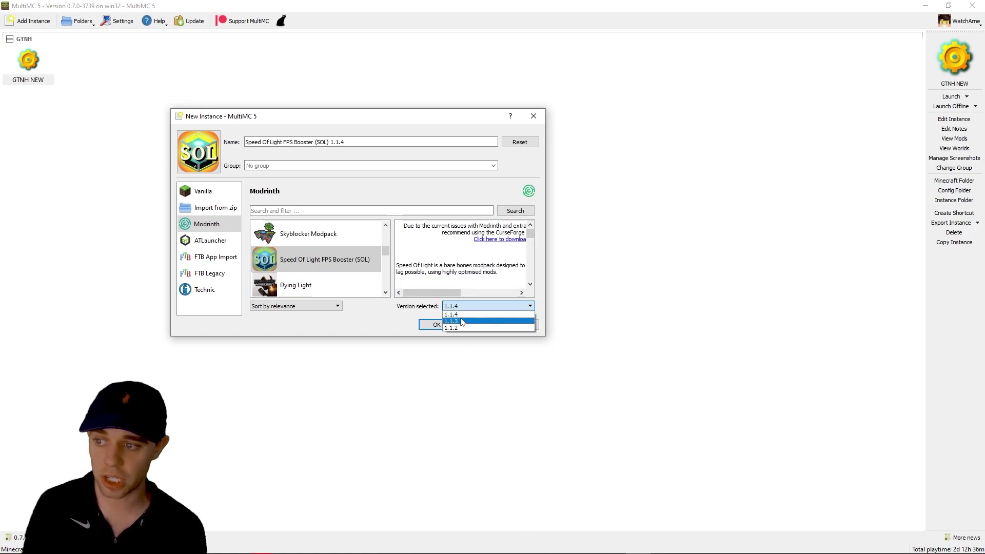
click(461, 329)
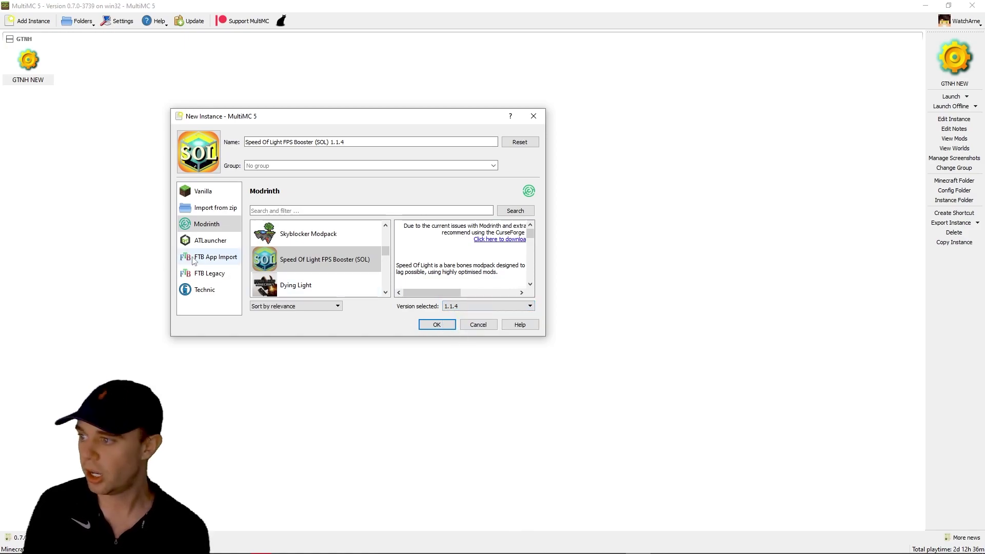
Browse the ATLauncher modpacks and examine the available versions of Pixelmon Mod.
click(211, 241)
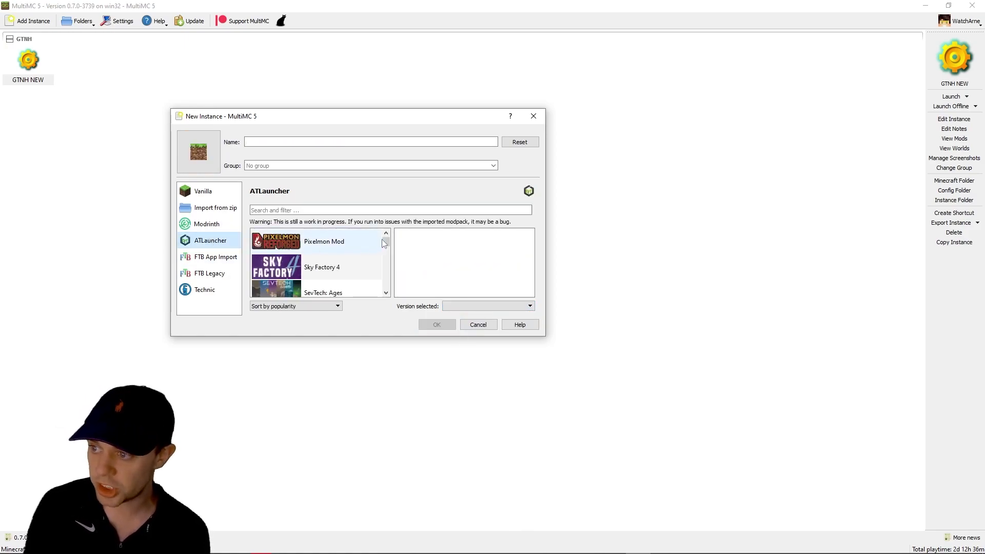
mouse_move(386, 242)
mouse_down()
mouse_move(387, 282)
mouse_move(386, 239)
mouse_up()
click(313, 247)
click(485, 307)
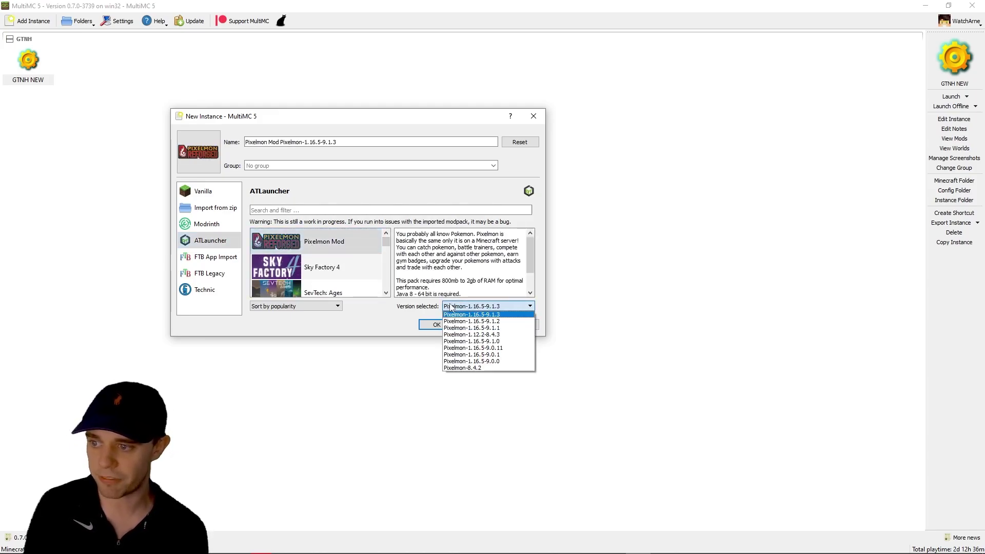
click(379, 316)
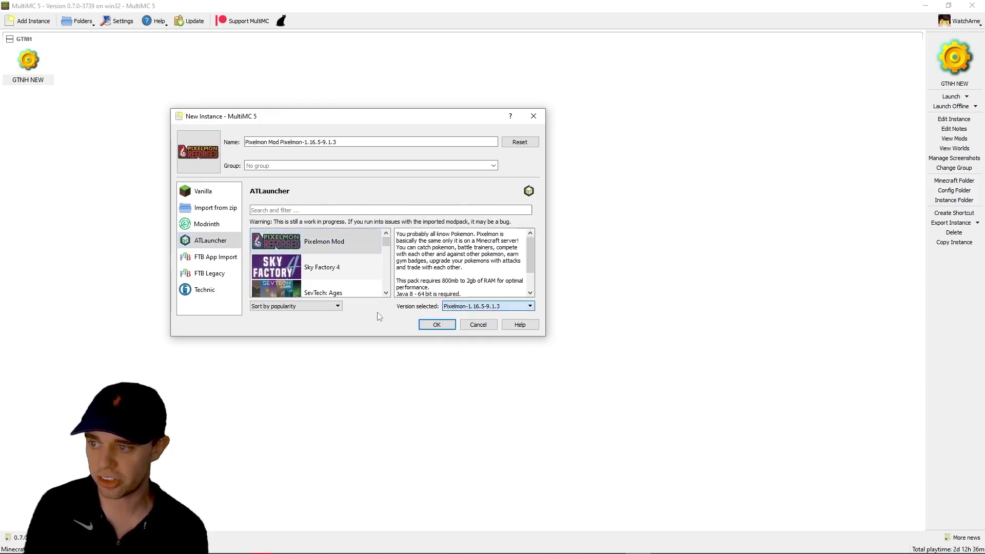
Examine the packs available through FTB App Import and browse the public FTB Legacy modpacks.
click(215, 257)
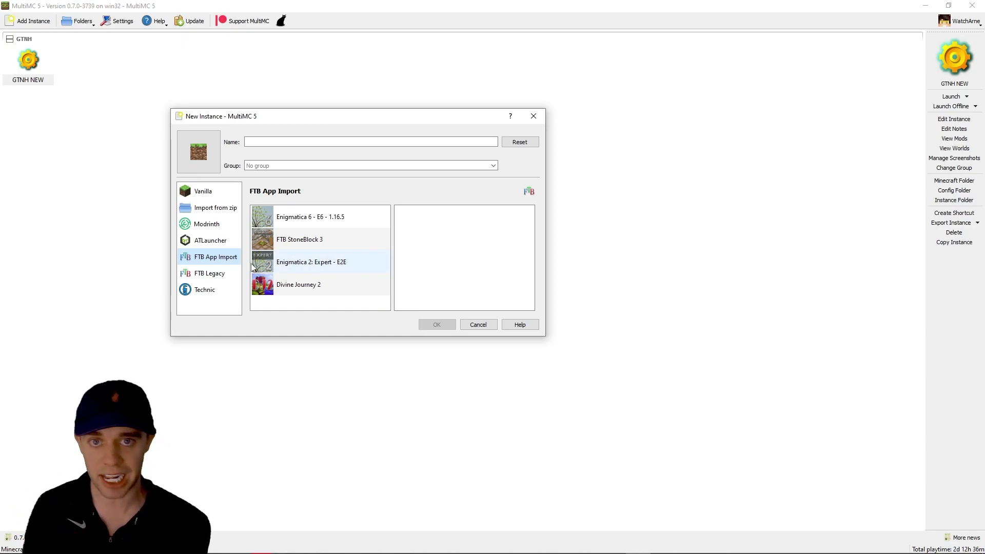
click(326, 267)
click(325, 285)
click(353, 240)
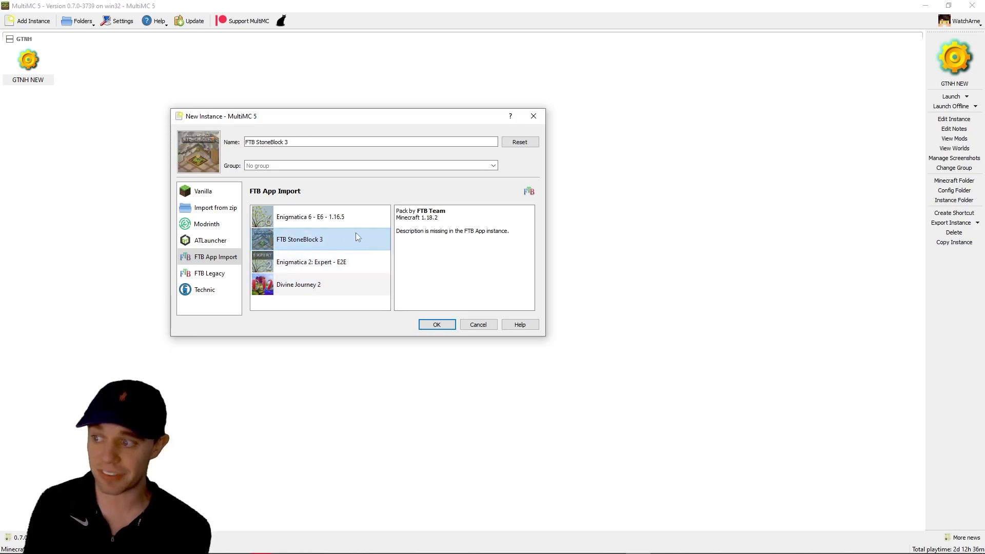
click(351, 222)
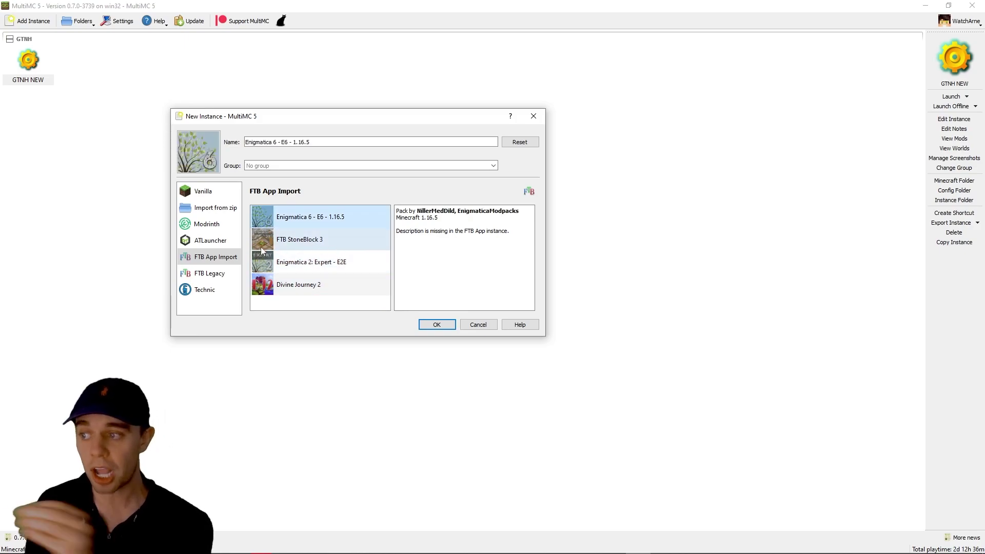
click(215, 277)
scroll(339, 246, down, 5)
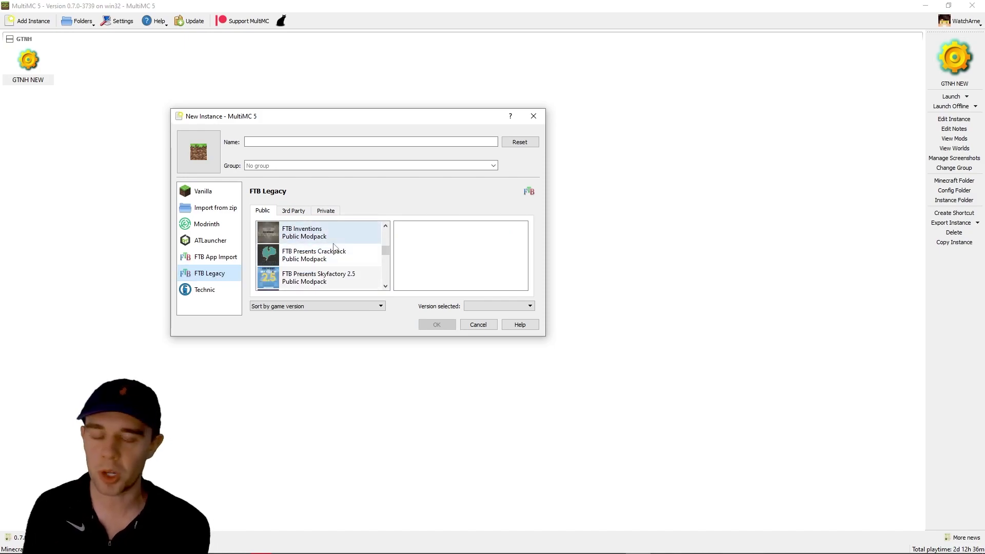
Browse the Technic modpacks and examine the available versions of The 1.12.2 Pack.
click(213, 287)
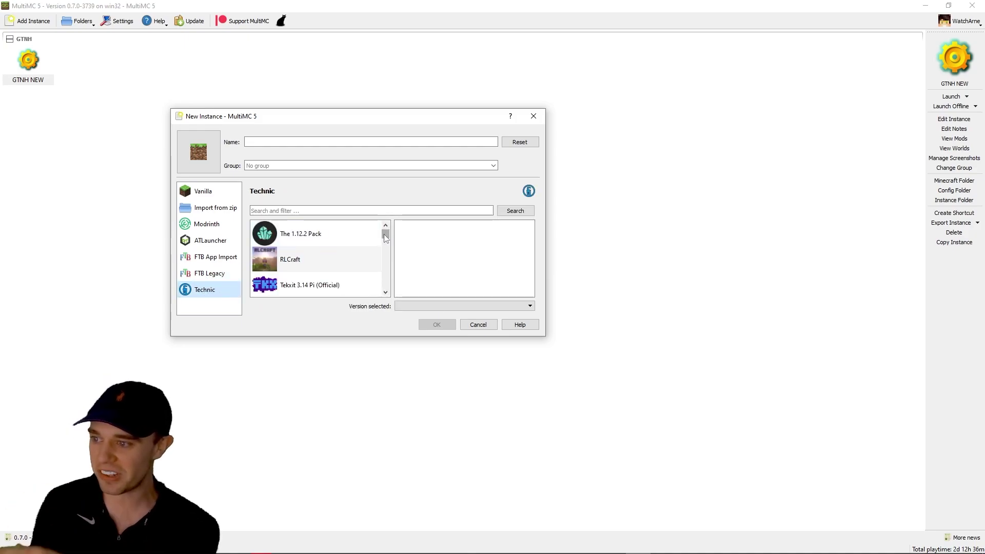
mouse_move(385, 236)
mouse_down()
mouse_move(394, 295)
mouse_move(388, 237)
mouse_up()
click(301, 237)
click(464, 307)
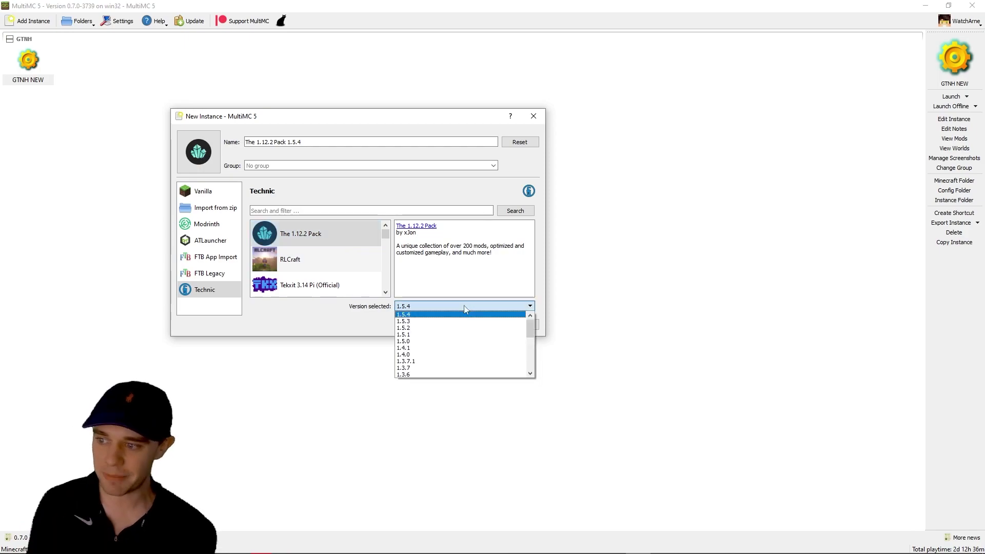
click(359, 325)
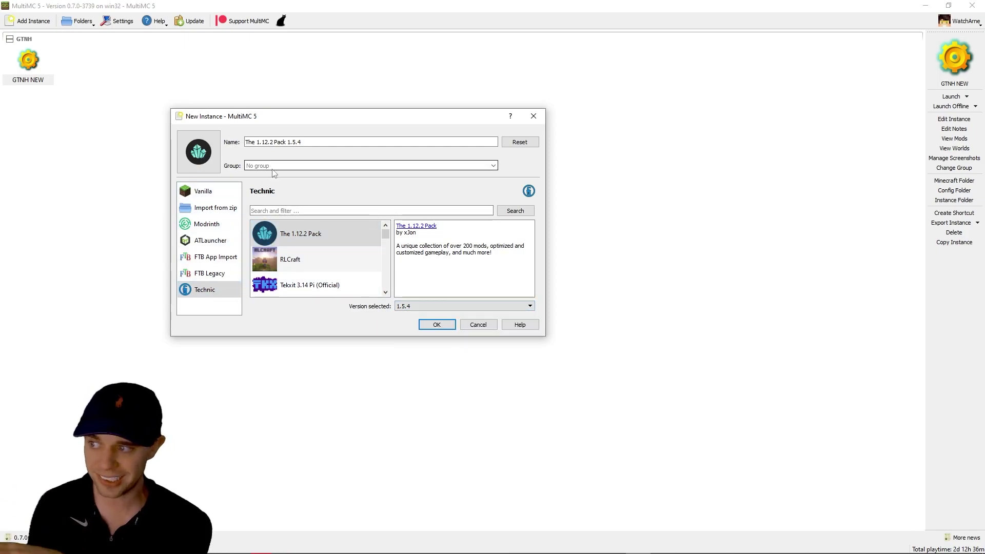
Pick the gear icon for a zip-imported instance and close the new instance dialog without creating it.
click(215, 211)
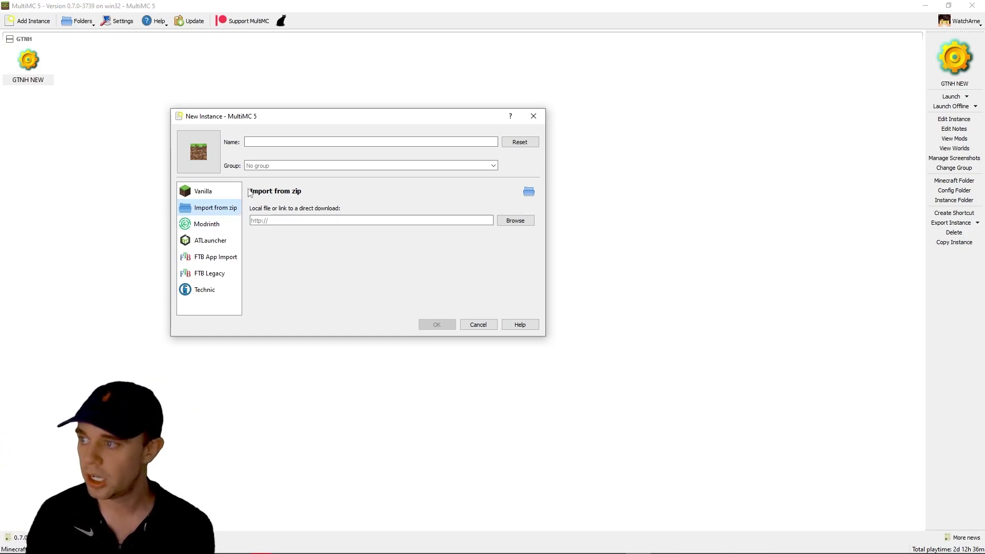
click(205, 155)
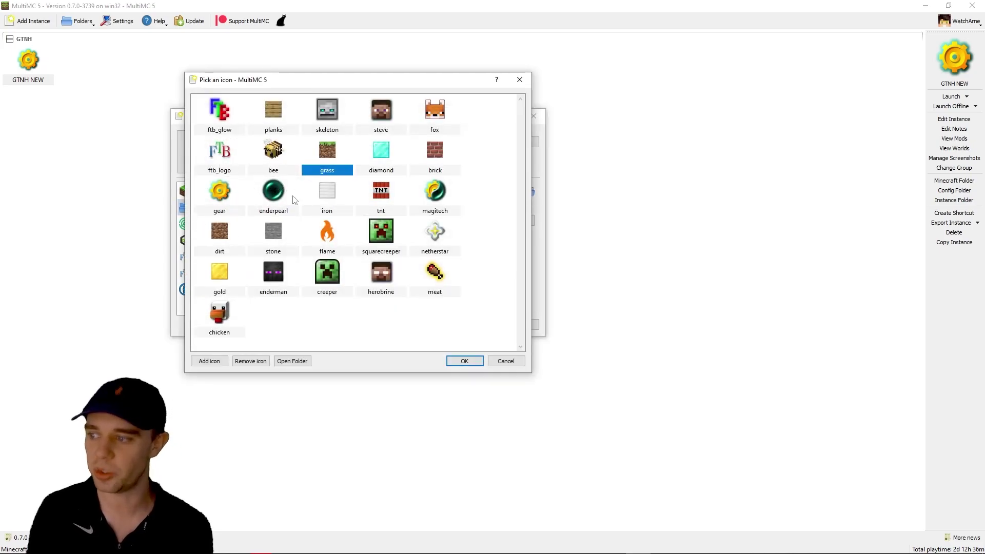
click(333, 198)
click(222, 194)
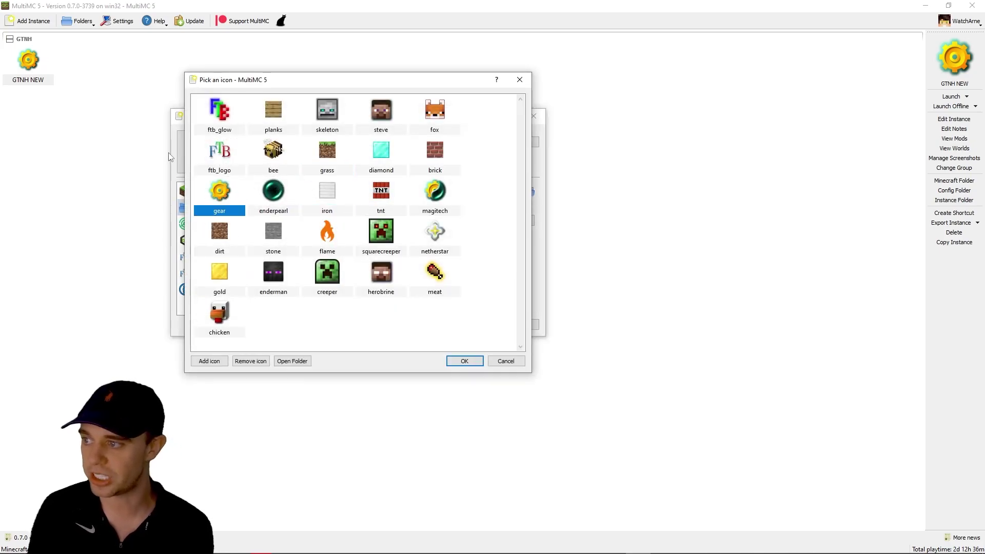
click(463, 361)
click(518, 326)
View the launcher's instance folder, look at the GT_New_Horizons_2.3.0__Java_17-19 folder in it, and close the file window.
click(89, 24)
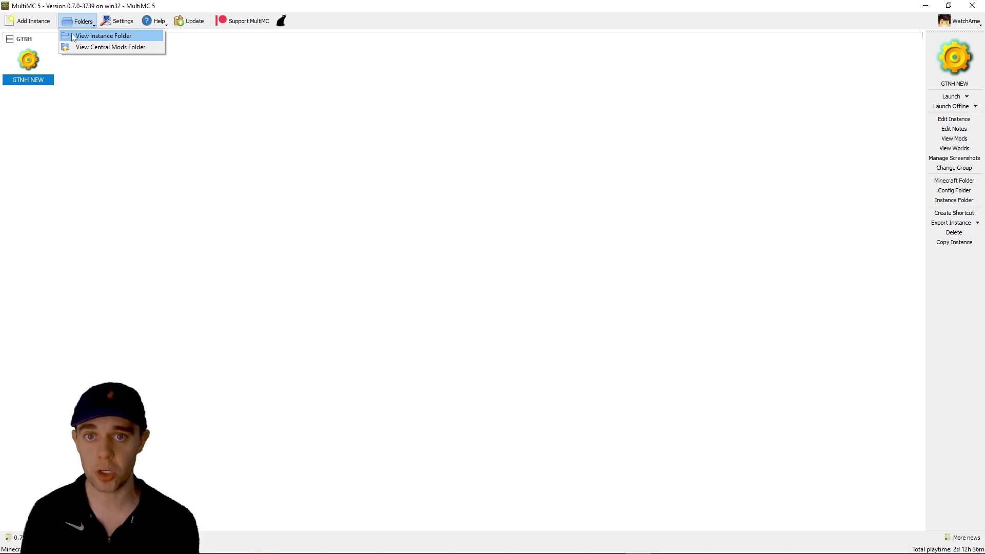
click(102, 35)
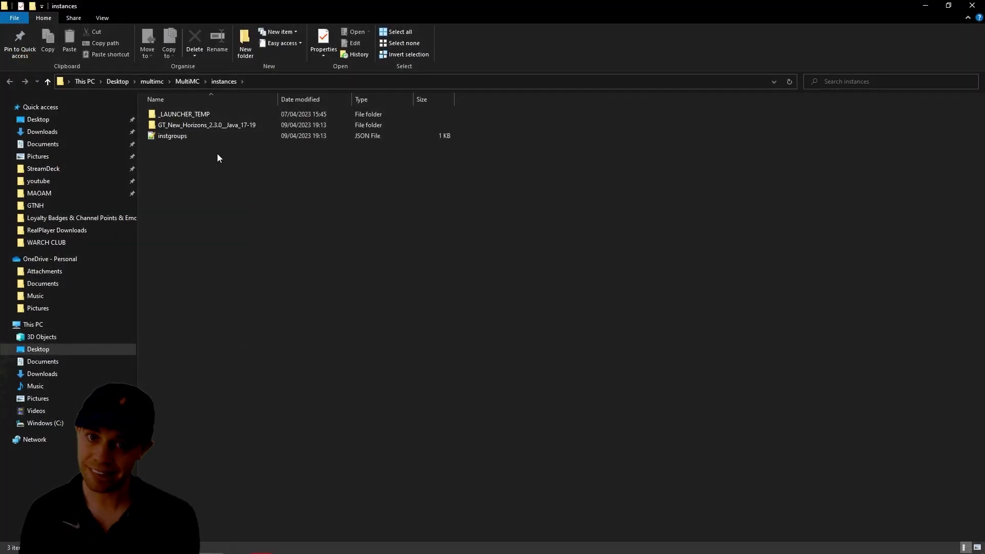
click(214, 124)
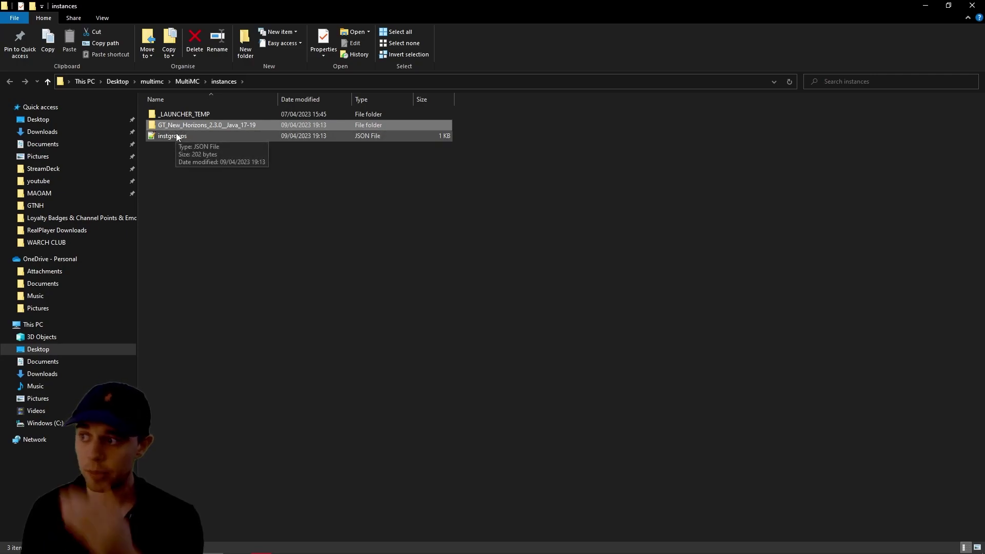
click(237, 216)
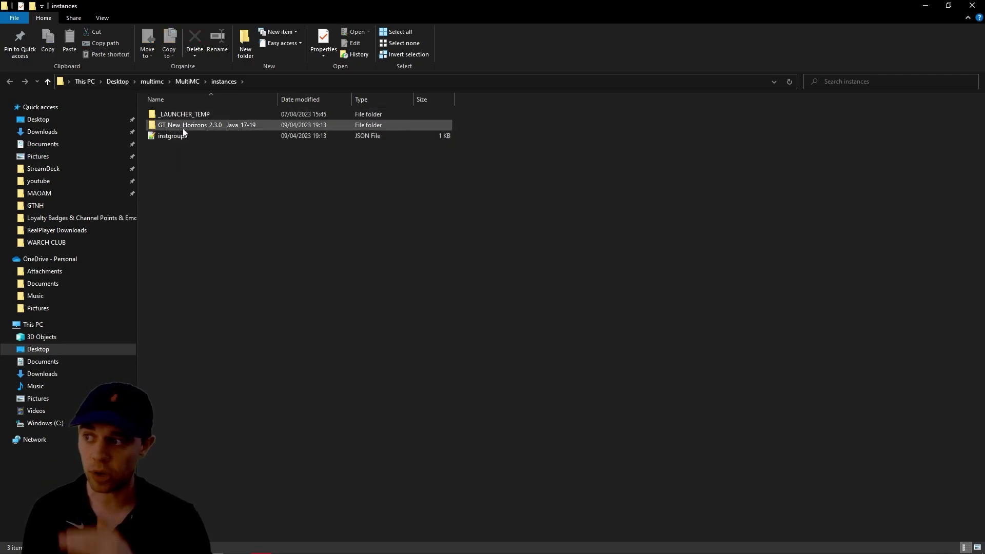
click(972, 5)
View the central mods folder and close its file window.
click(83, 25)
click(78, 46)
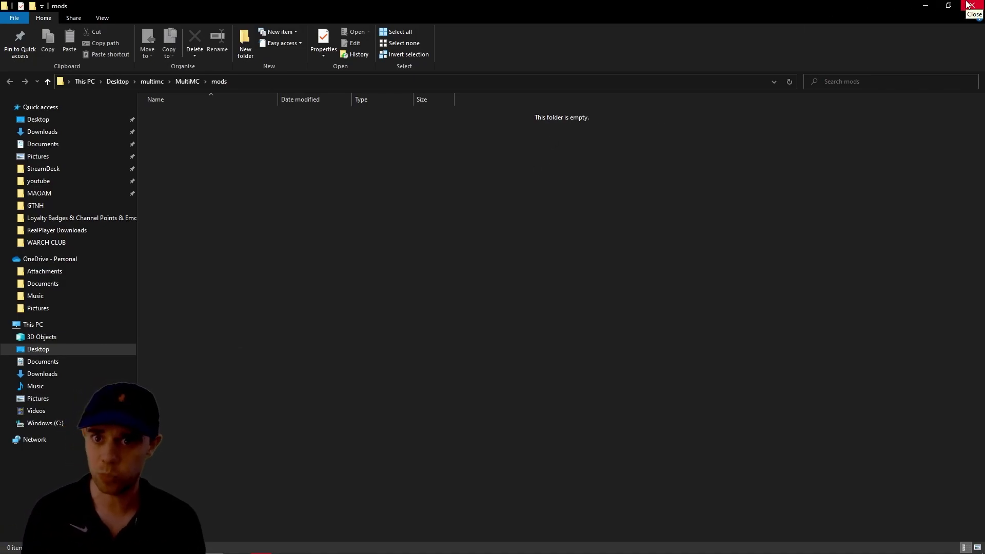
click(970, 5)
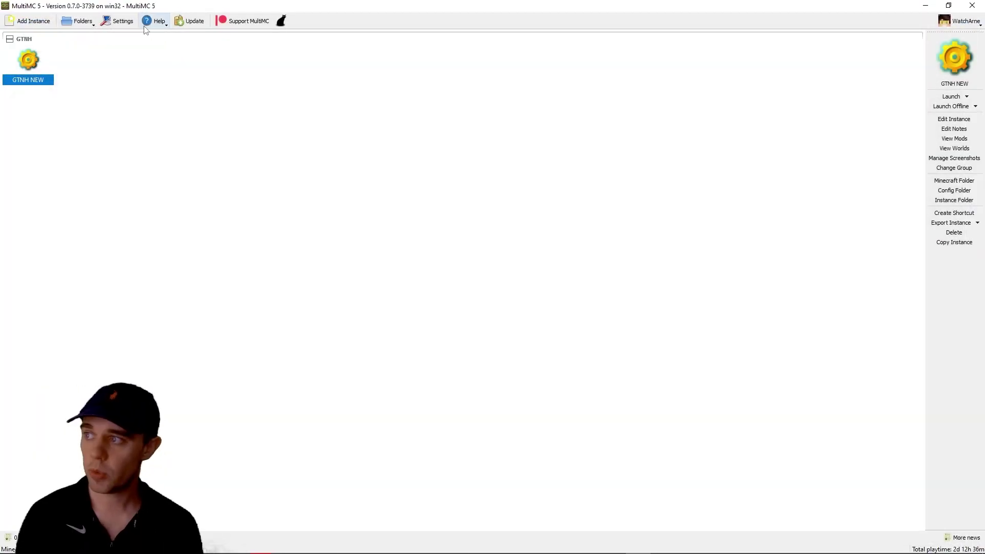
Review the launcher's folder settings for instances, mods and icons, and browse the instances folder without selecting a different one.
click(118, 21)
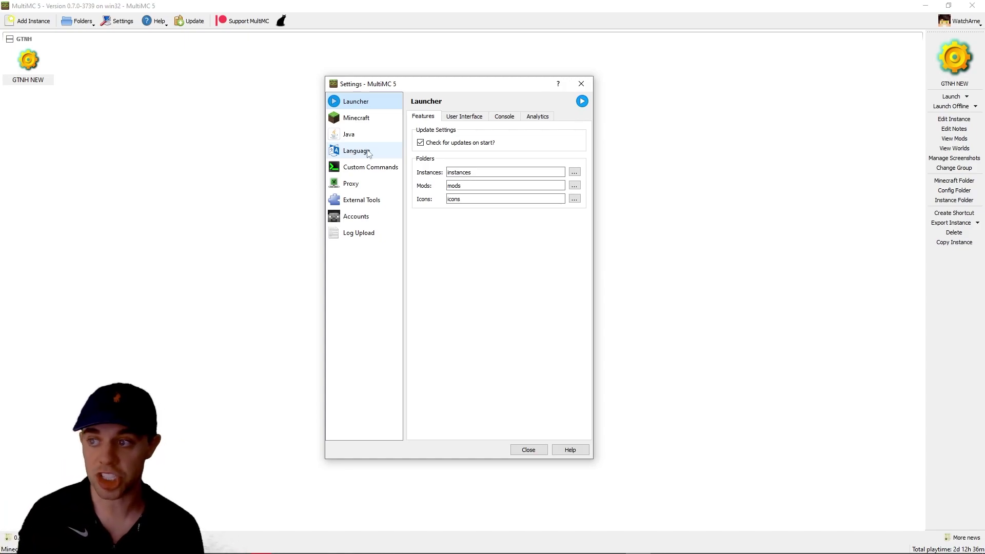
click(496, 172)
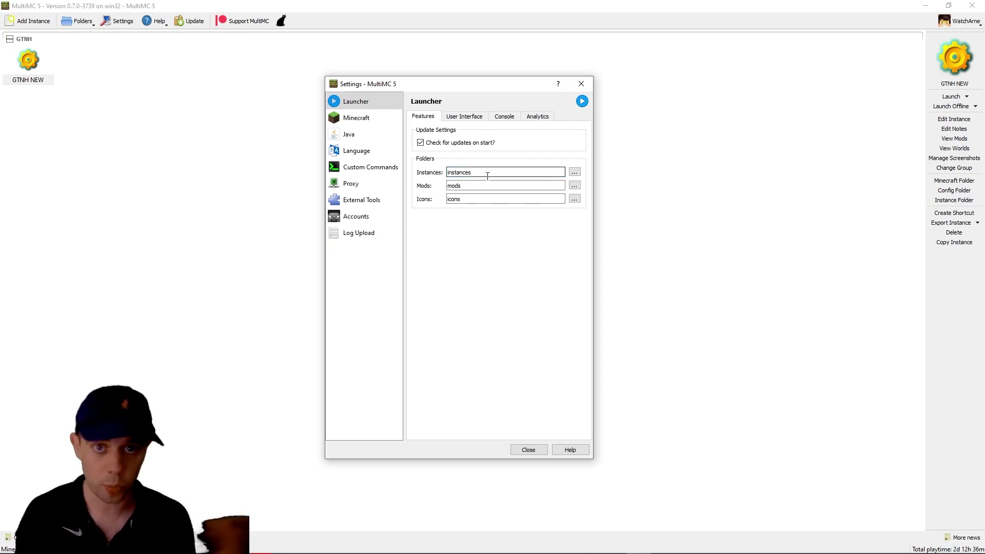
click(575, 172)
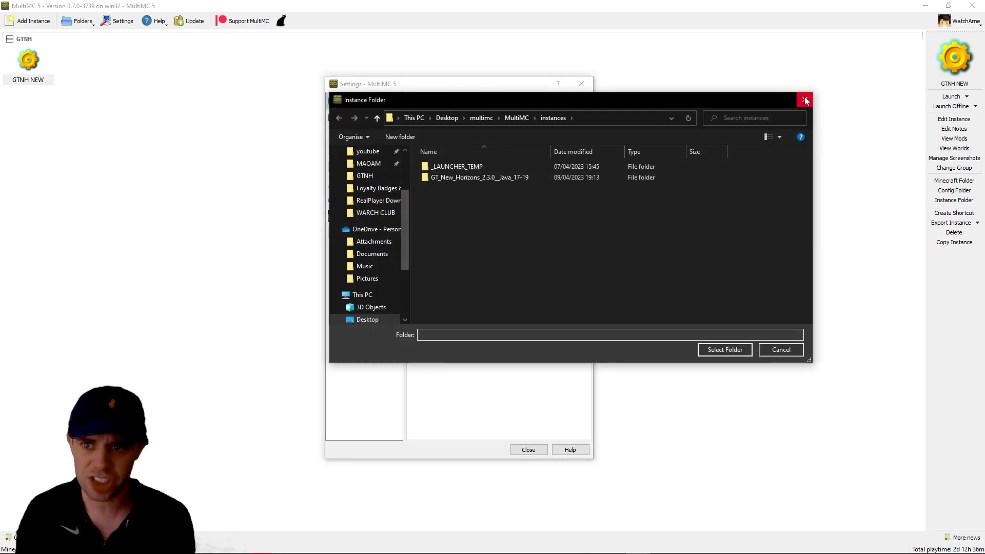
click(805, 100)
click(505, 186)
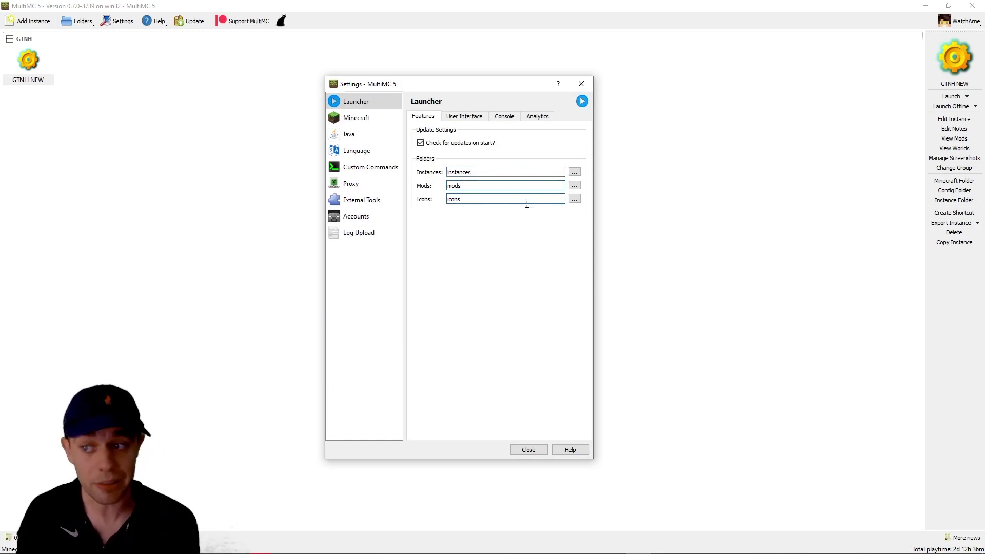
click(521, 200)
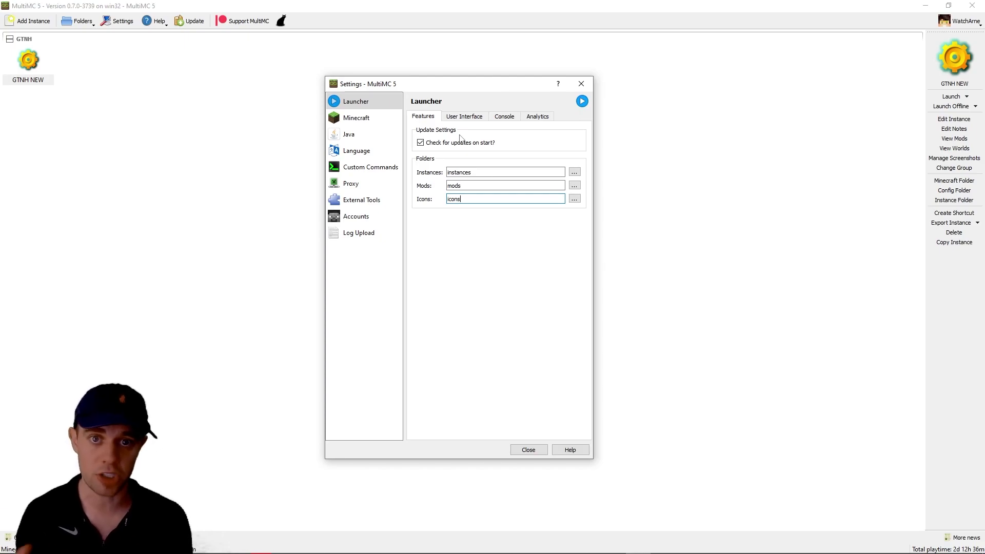
Set the launcher's icon theme to Simple (Dark Icons) and close the settings.
click(451, 117)
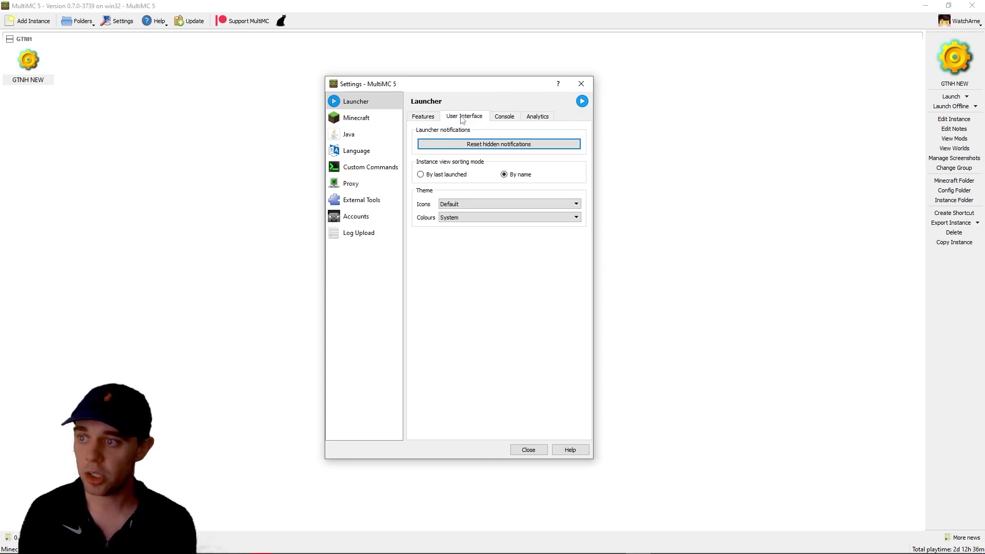
click(448, 143)
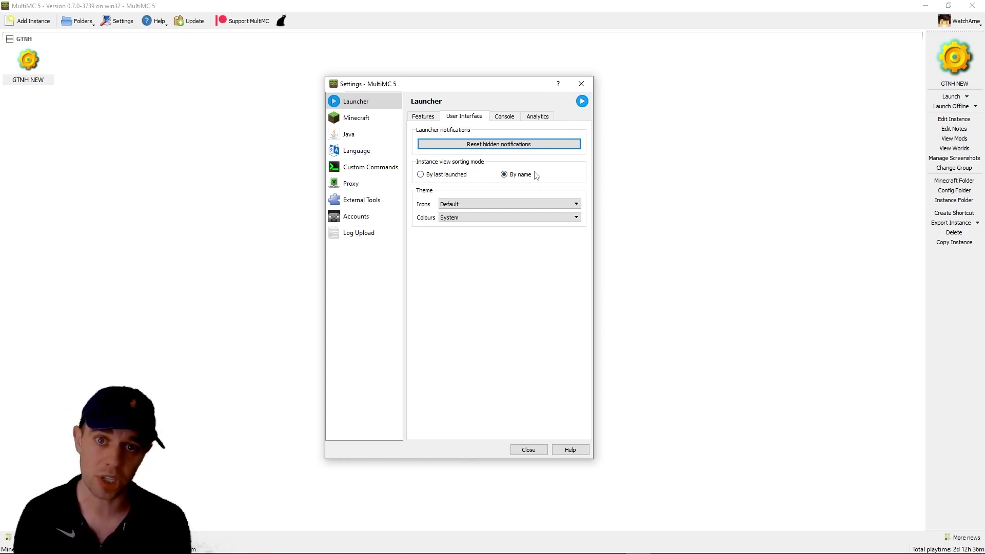
click(513, 205)
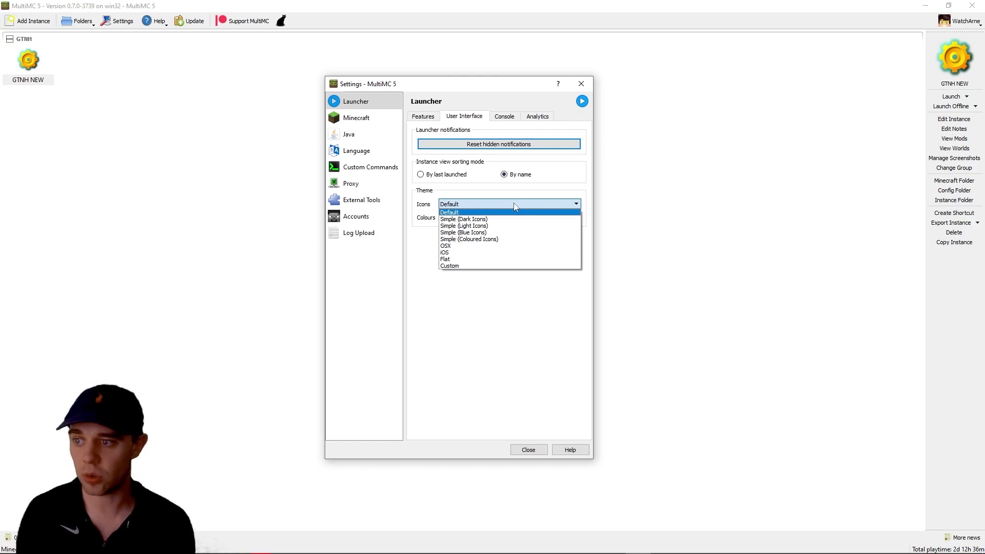
click(479, 219)
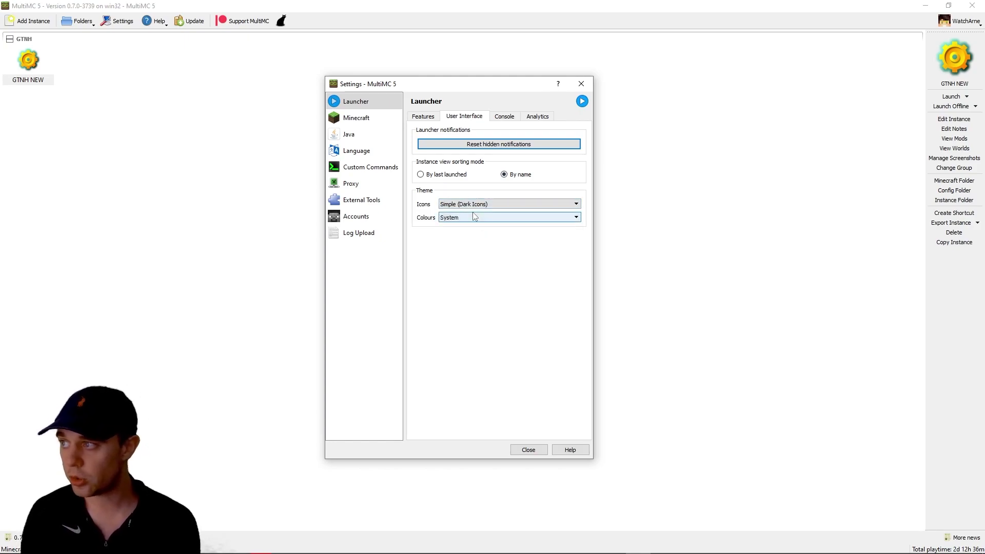
click(529, 450)
Set the launcher's icon theme to Default and its colour theme to Dark, and close the settings.
click(131, 24)
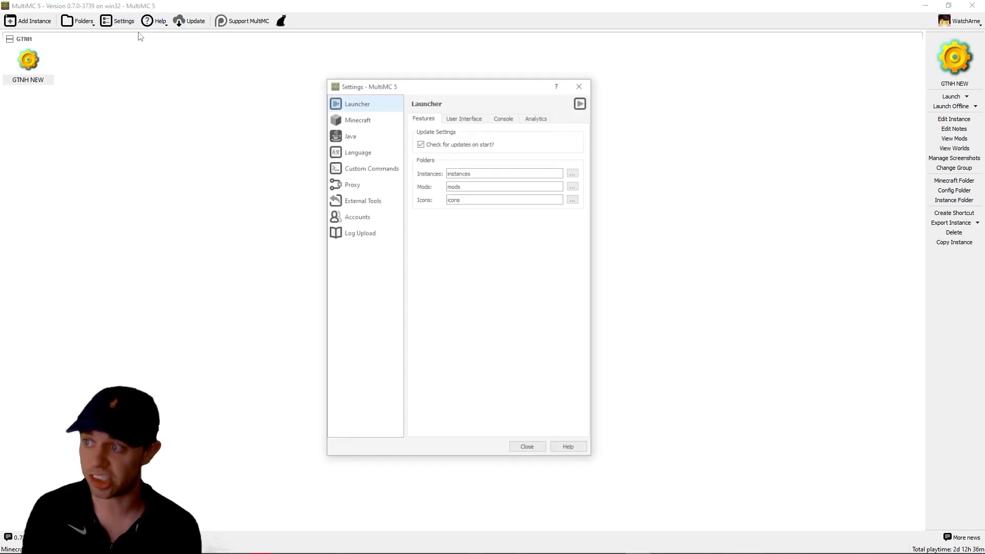
click(473, 119)
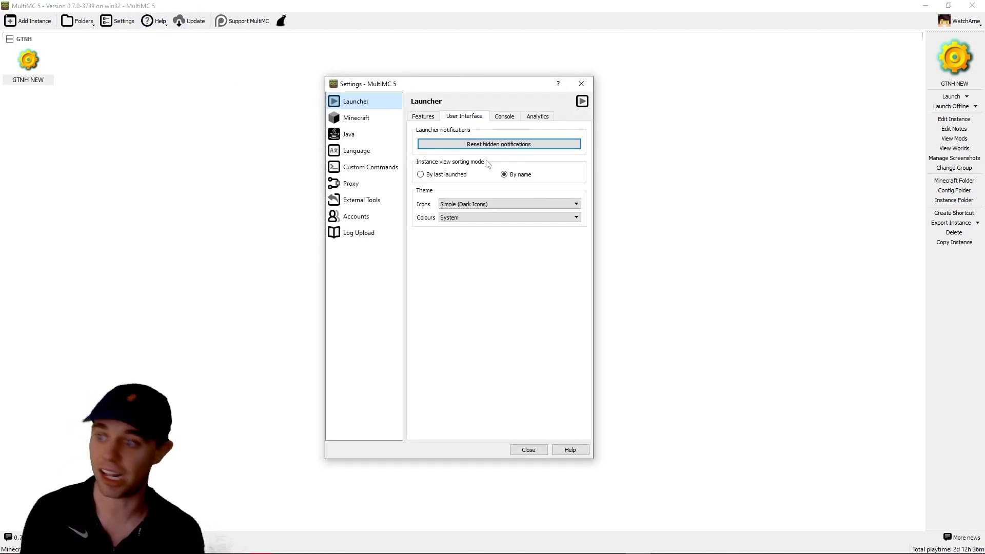
click(467, 204)
click(472, 214)
click(473, 217)
click(477, 242)
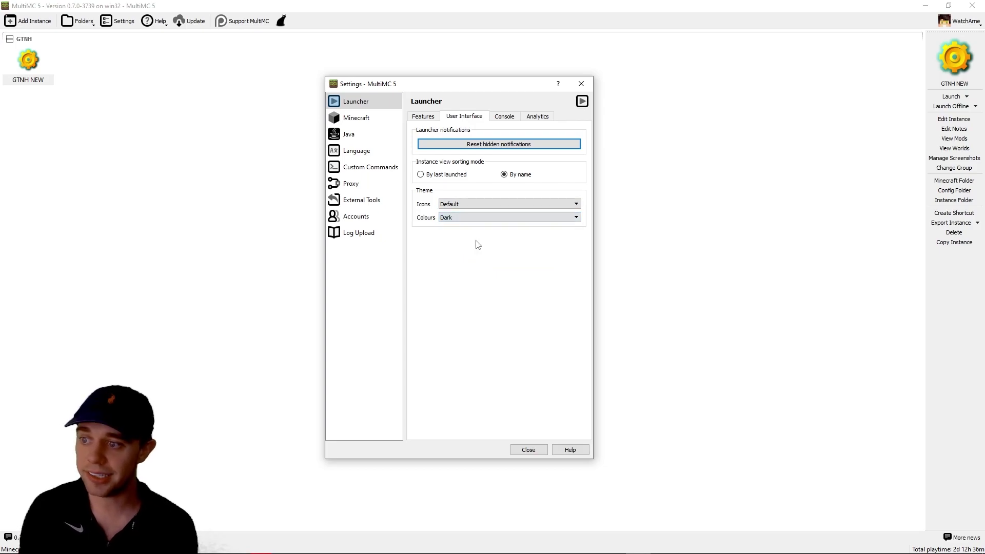
click(528, 450)
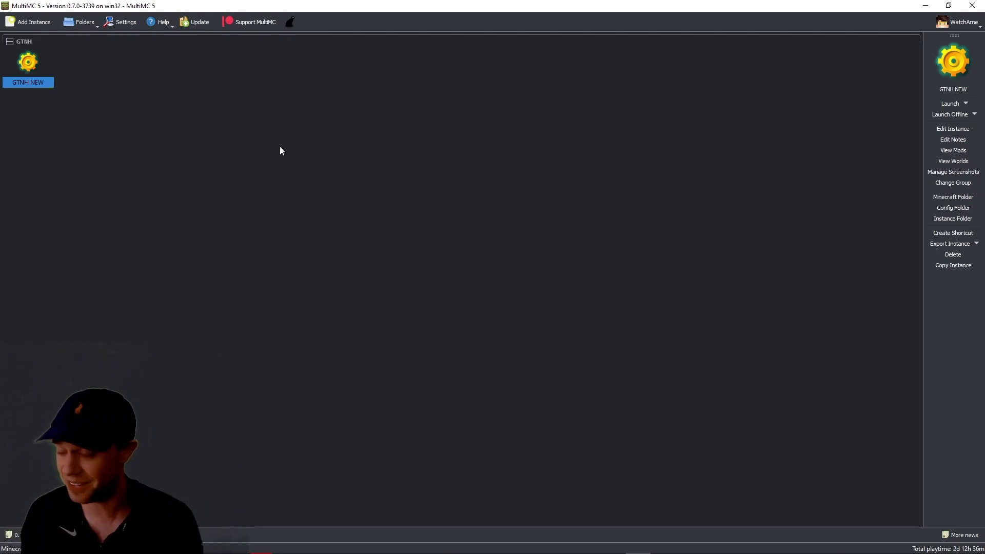
Examine the launcher's console options, including history limit and console font, and its analytics settings.
click(122, 22)
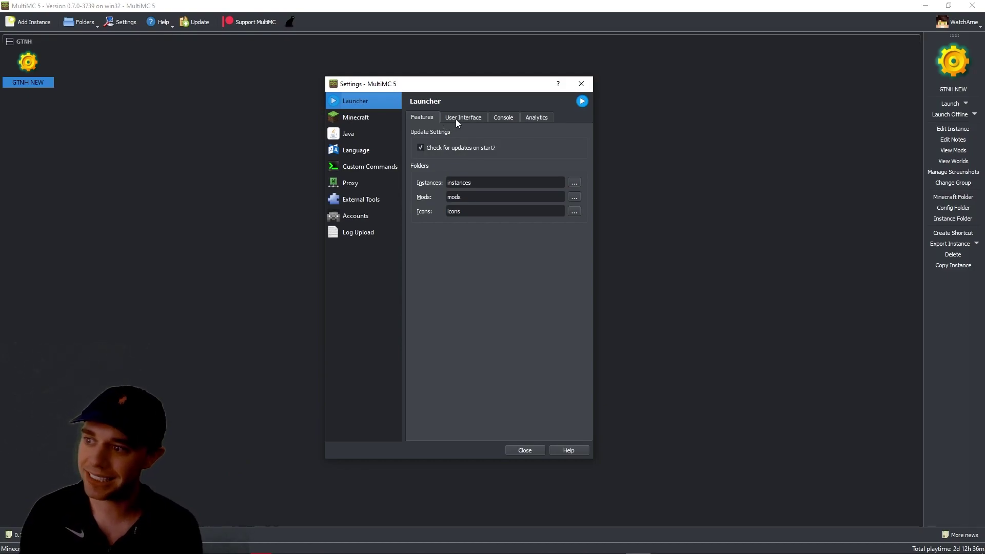
click(458, 118)
click(497, 118)
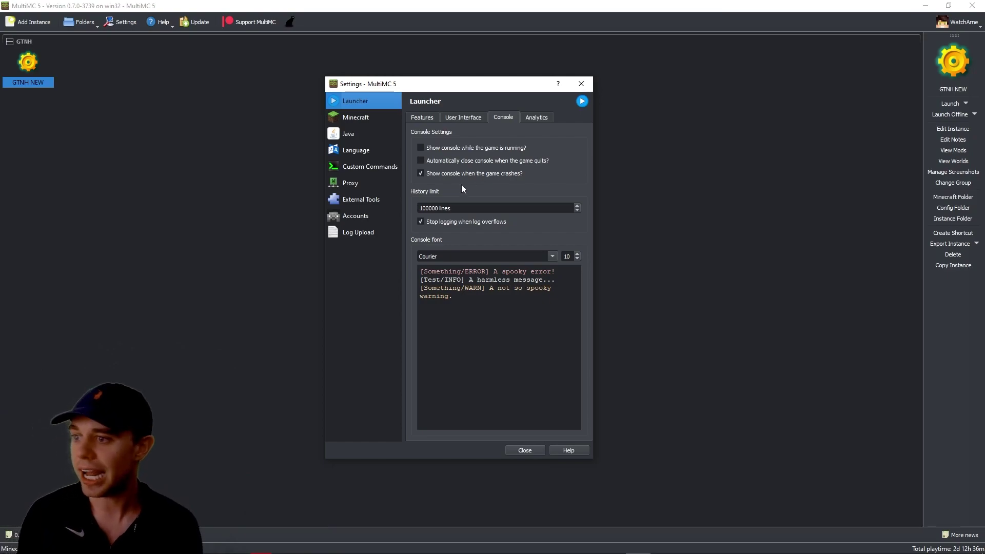
click(456, 208)
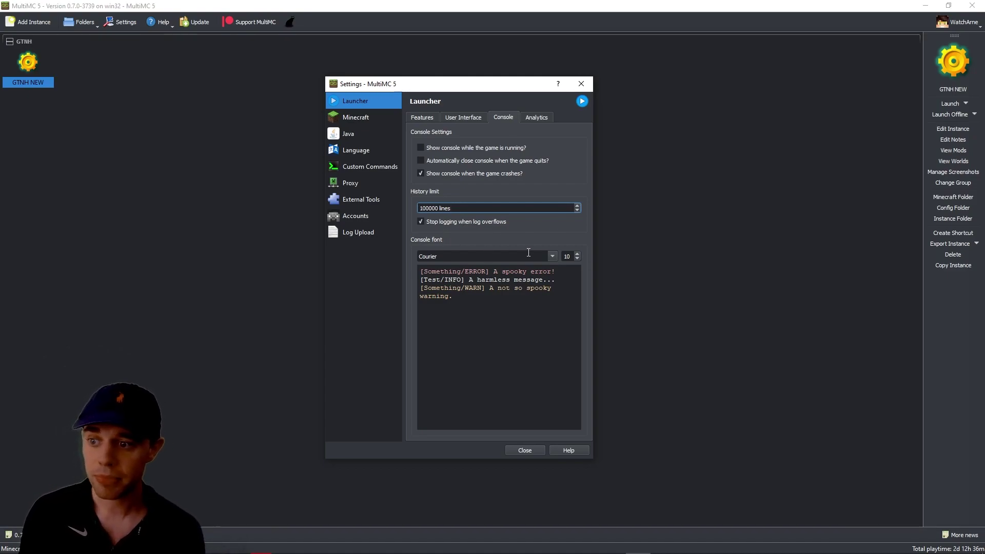
click(550, 255)
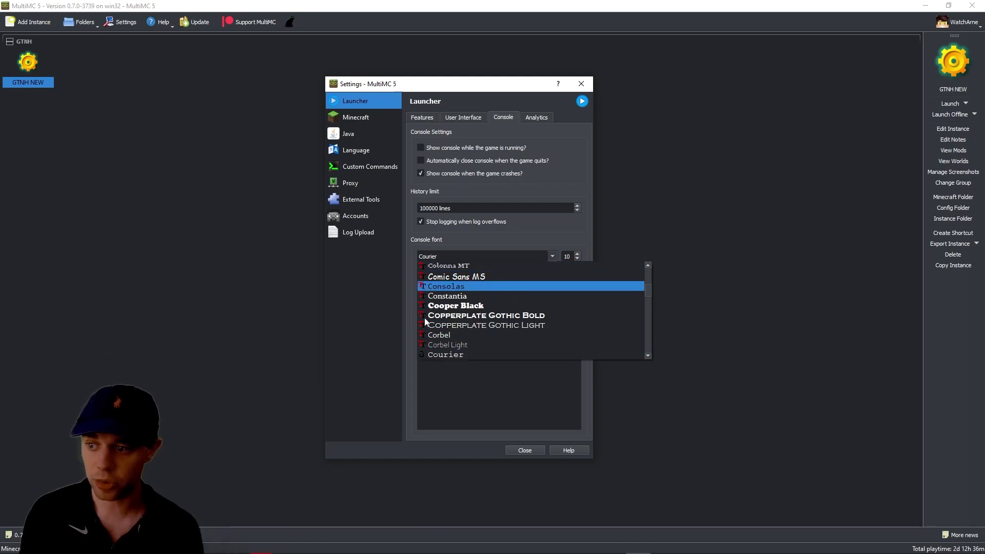
click(539, 354)
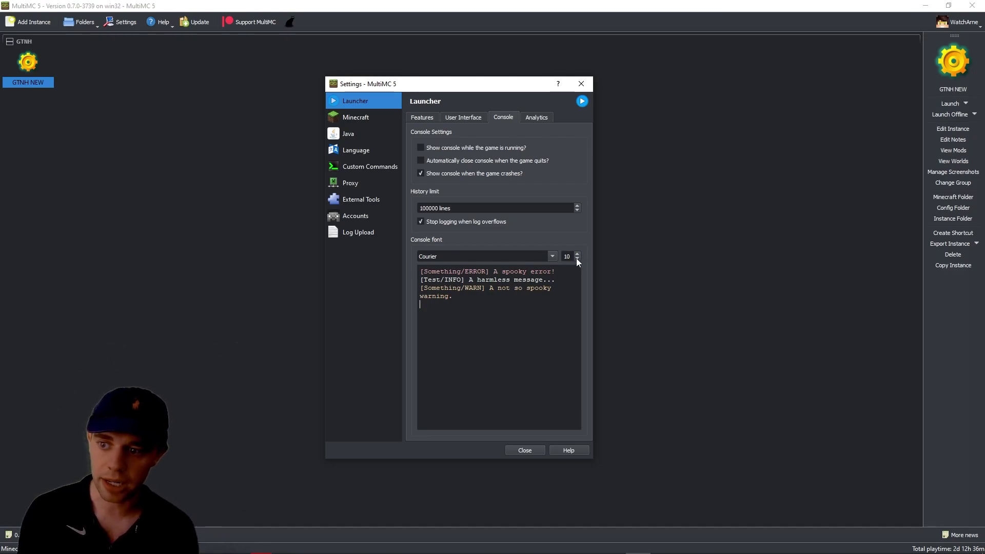
click(535, 117)
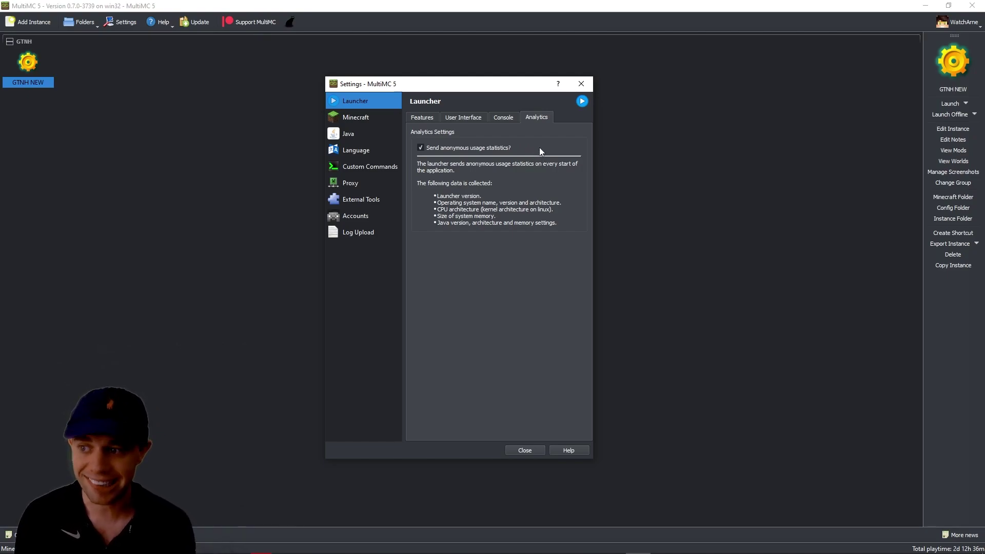
click(434, 118)
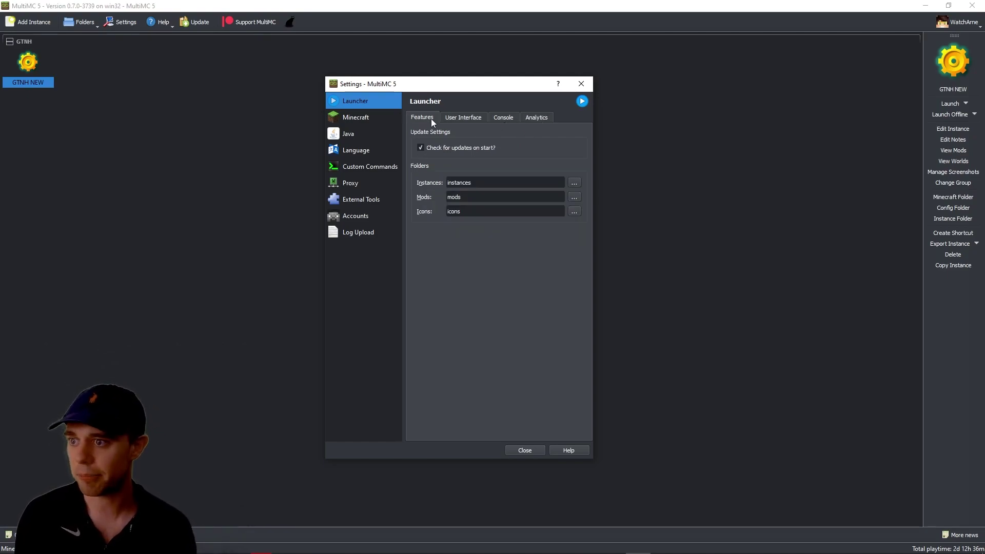
Review the Minecraft window size and game time settings, toggling Start Minecraft maximised off and on again.
click(361, 119)
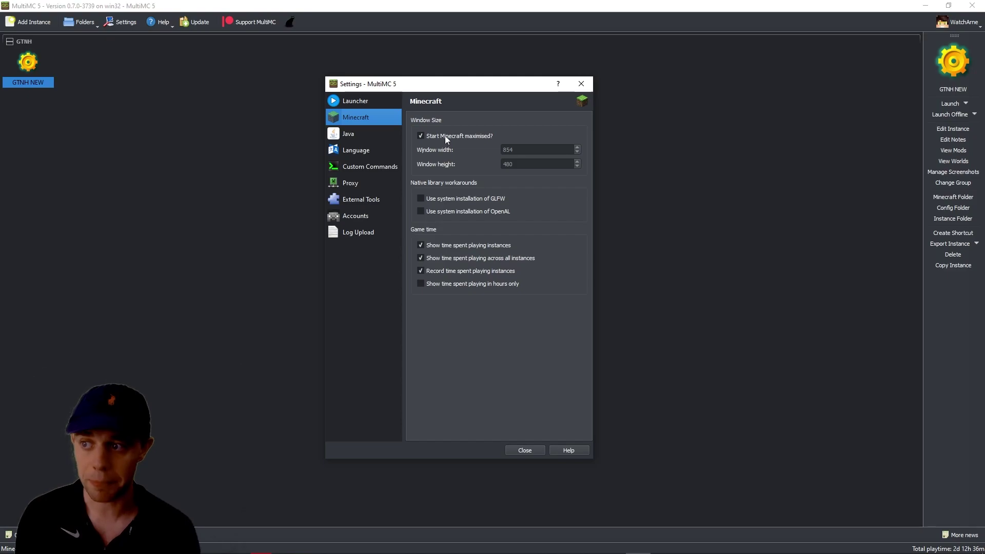
click(468, 136)
click(468, 138)
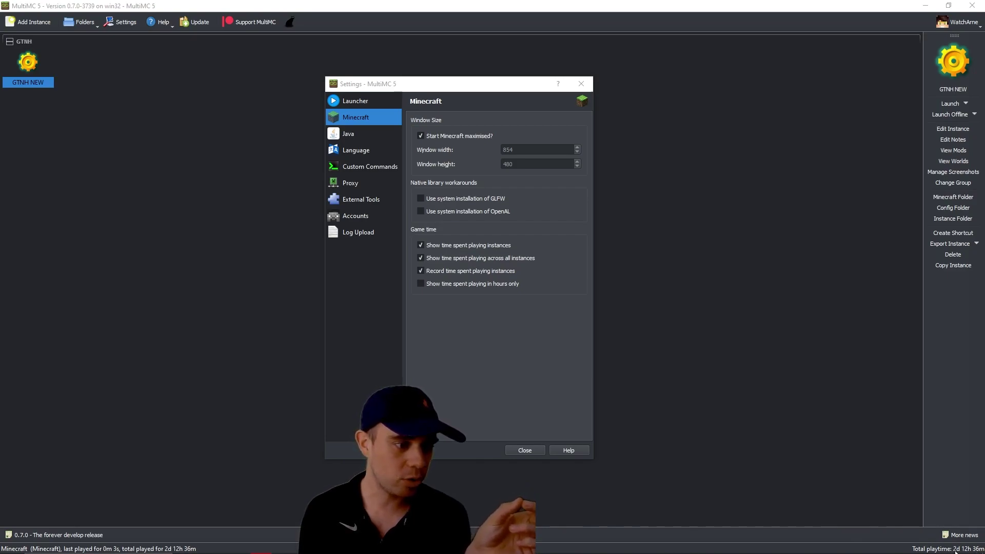
Inspect the Java memory allocation settings, the full Java path and the JVM arguments field.
click(348, 135)
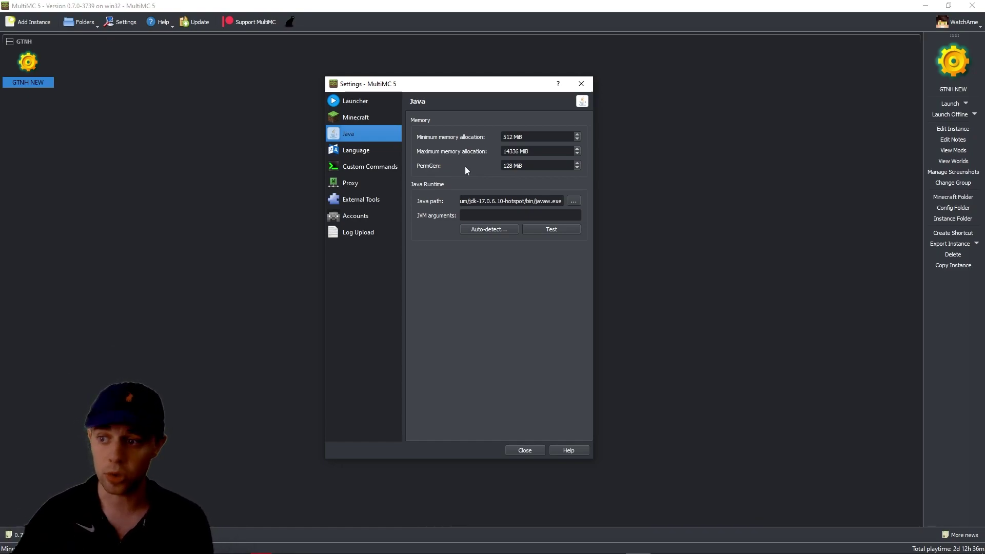
click(533, 215)
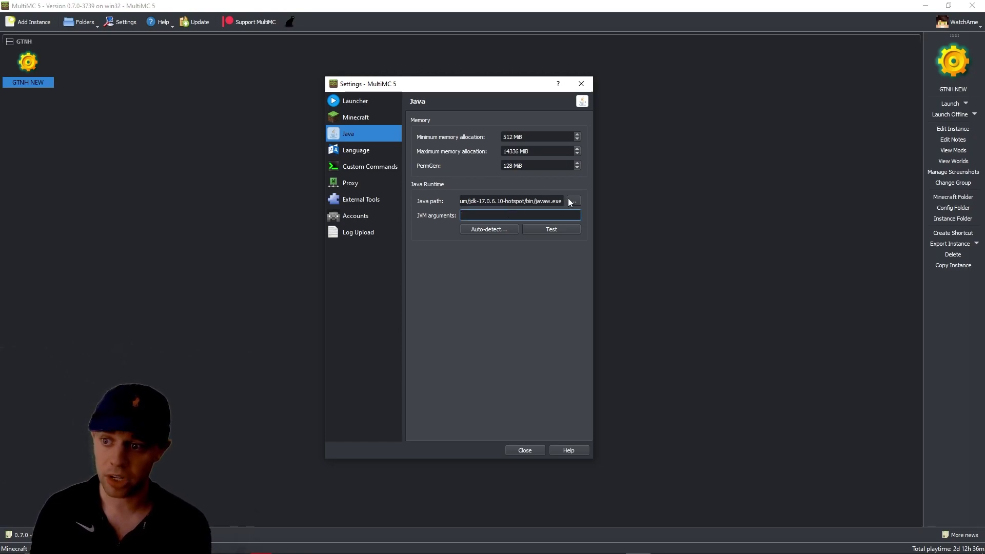
drag(481, 201, 368, 204)
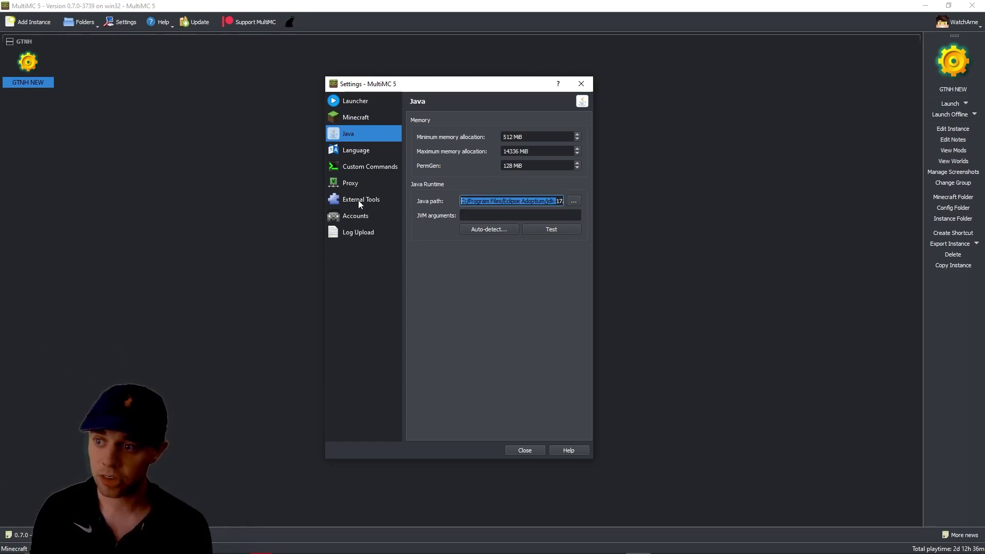
drag(482, 197, 611, 204)
click(507, 205)
click(561, 203)
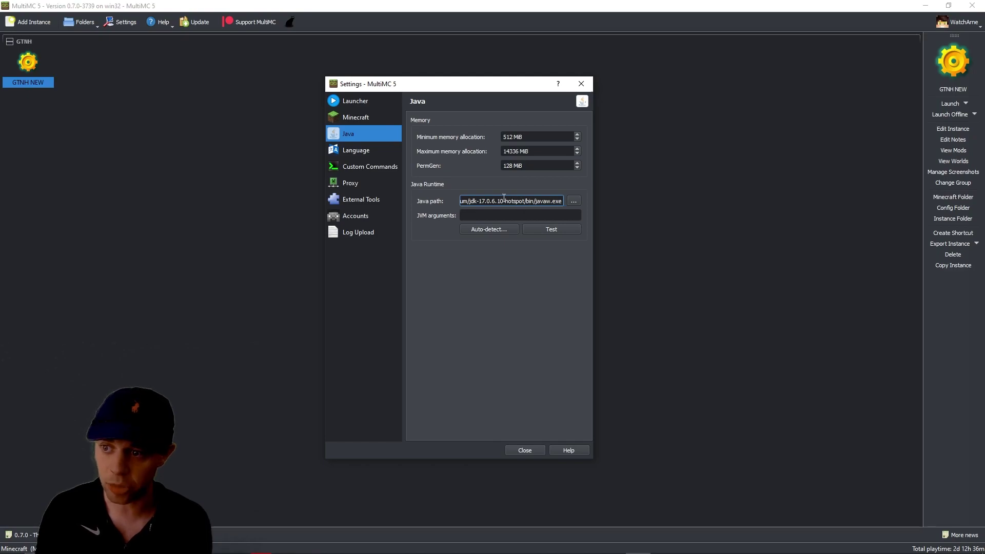
click(485, 200)
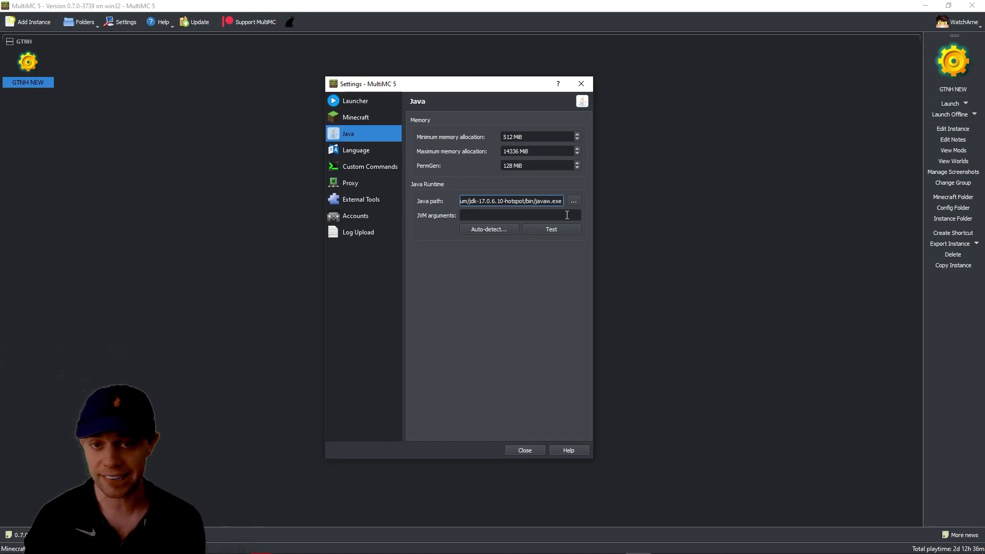
click(567, 214)
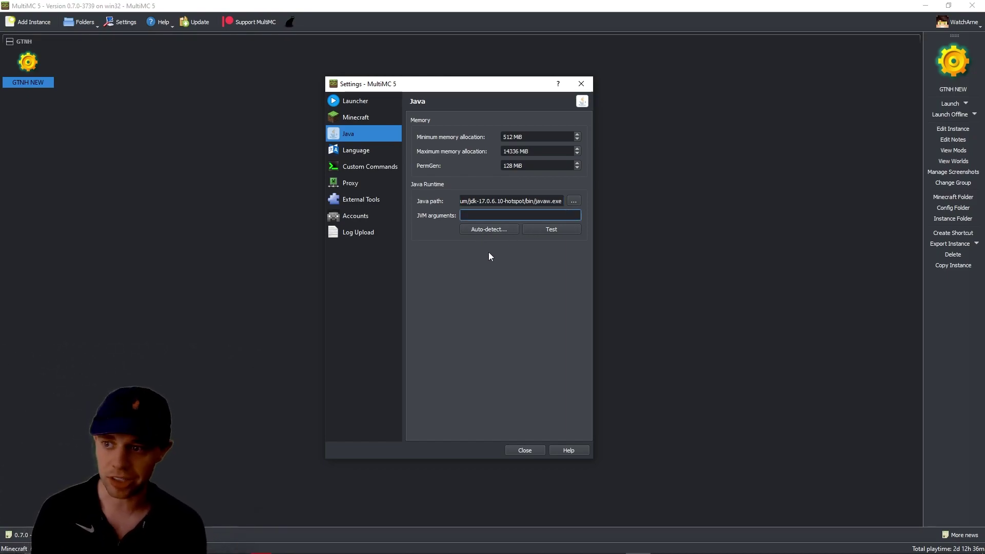
View the available launcher languages and the pre-launch and wrapper fields of the custom commands.
click(353, 149)
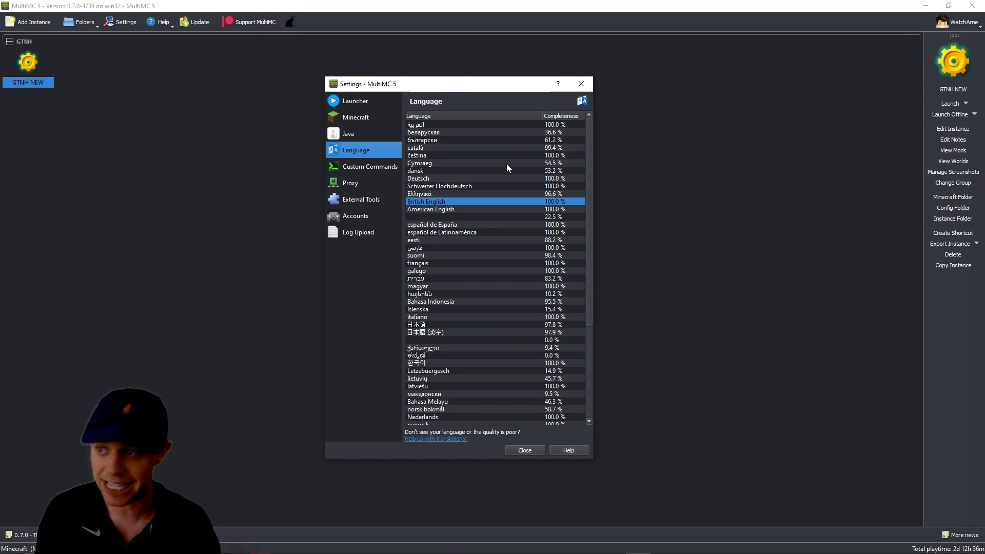
click(379, 169)
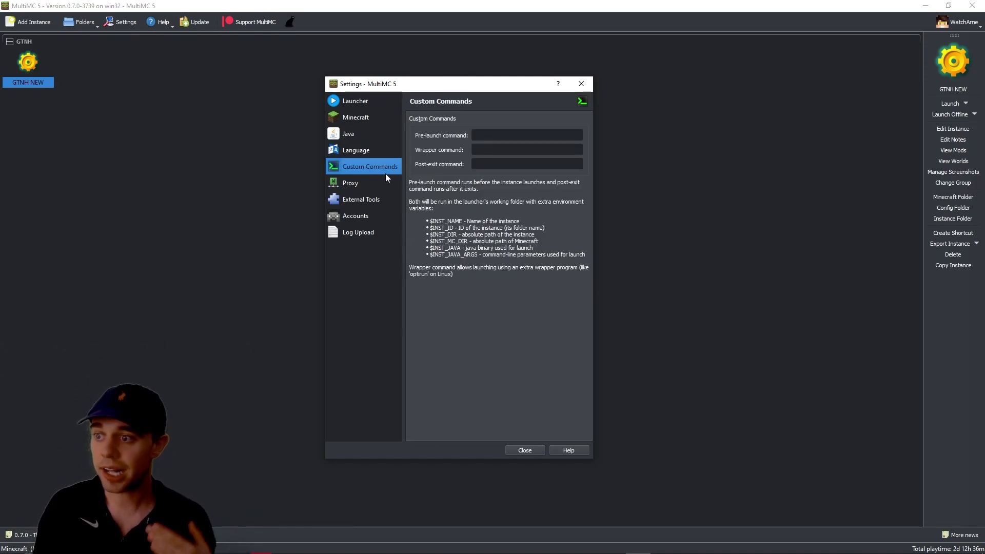
click(492, 135)
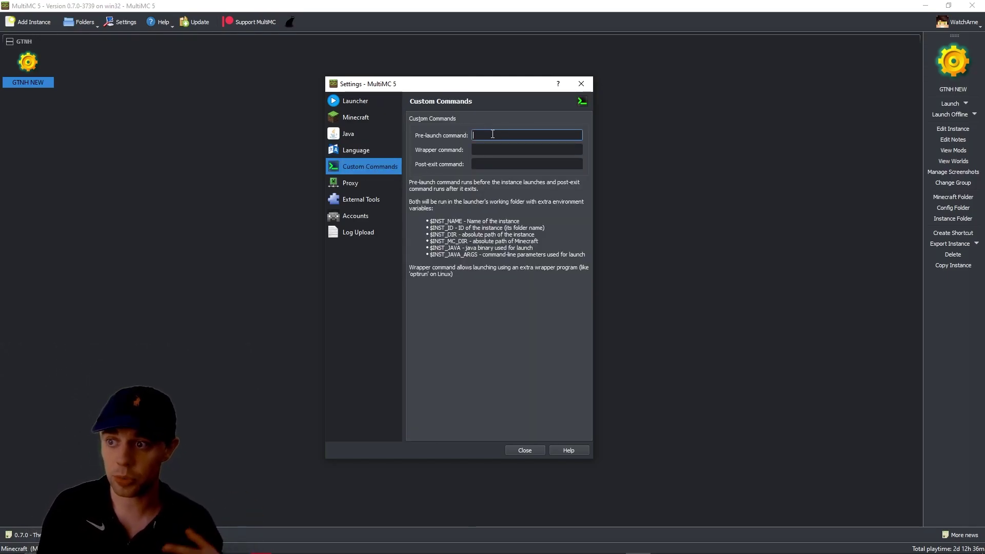
click(523, 150)
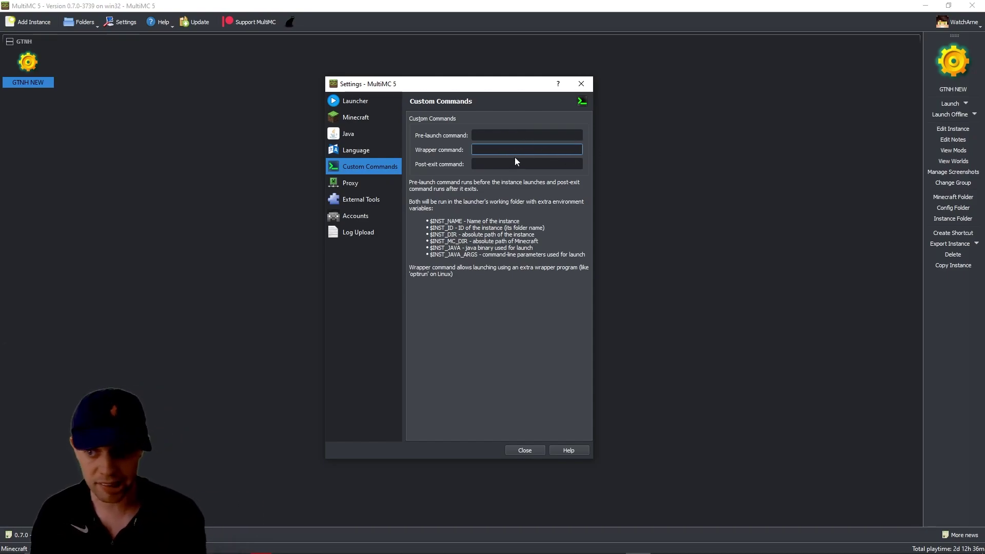
Look through the launcher's proxy, external tools and accounts settings.
click(366, 181)
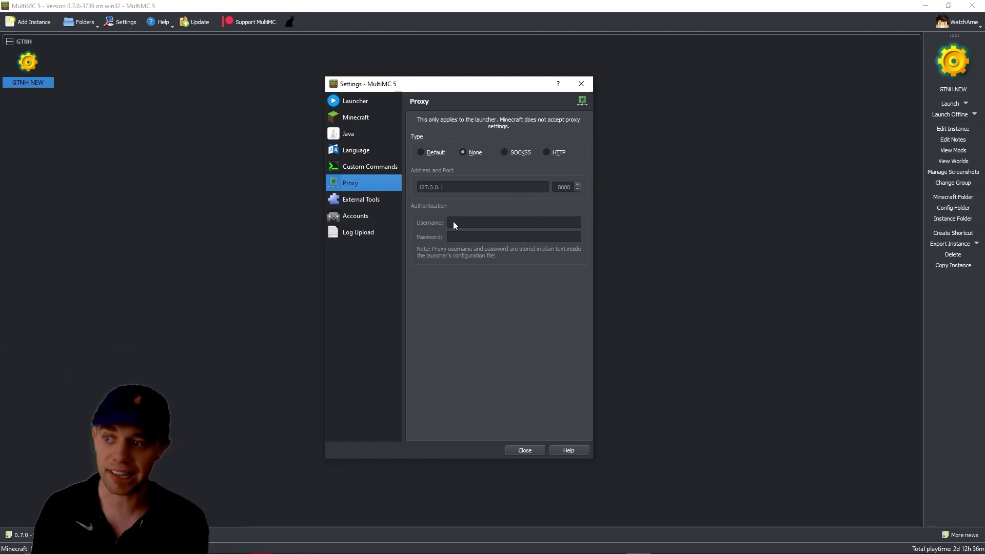
click(370, 203)
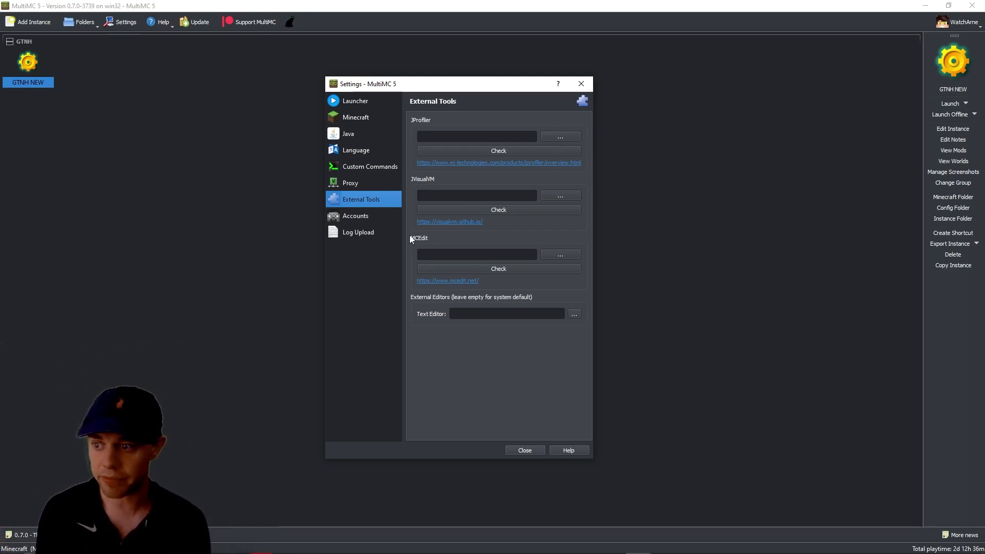
click(369, 219)
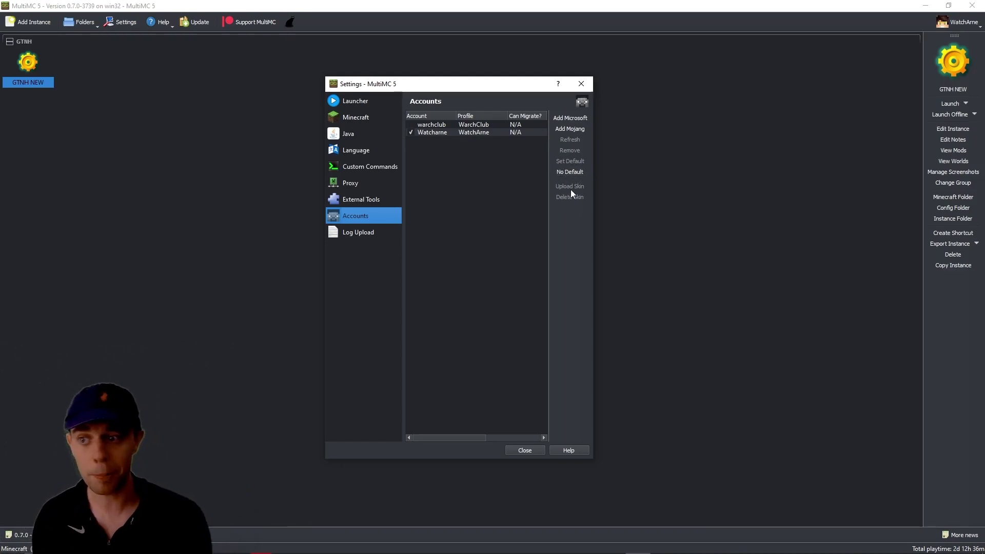
Check the log upload settings and the launcher's help options.
click(368, 229)
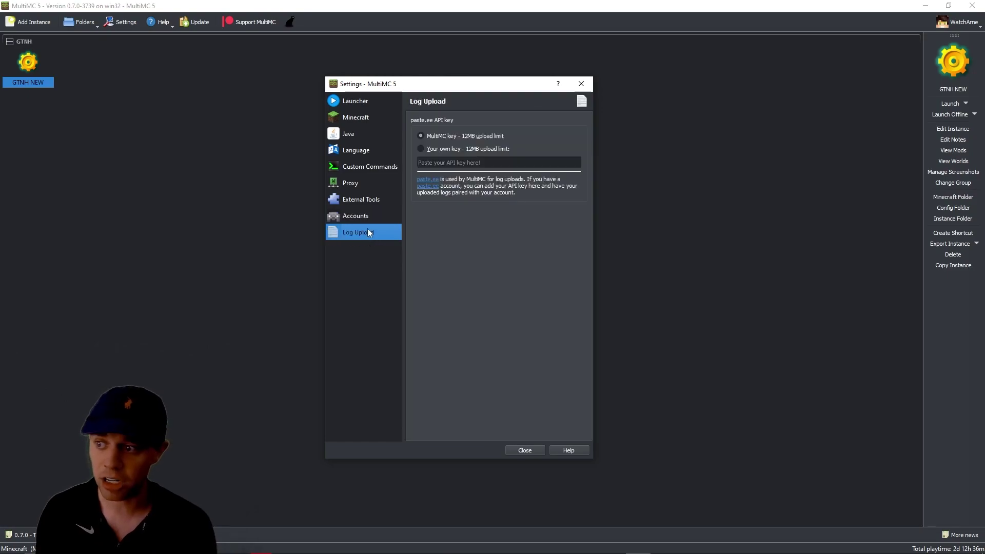
click(581, 84)
click(160, 22)
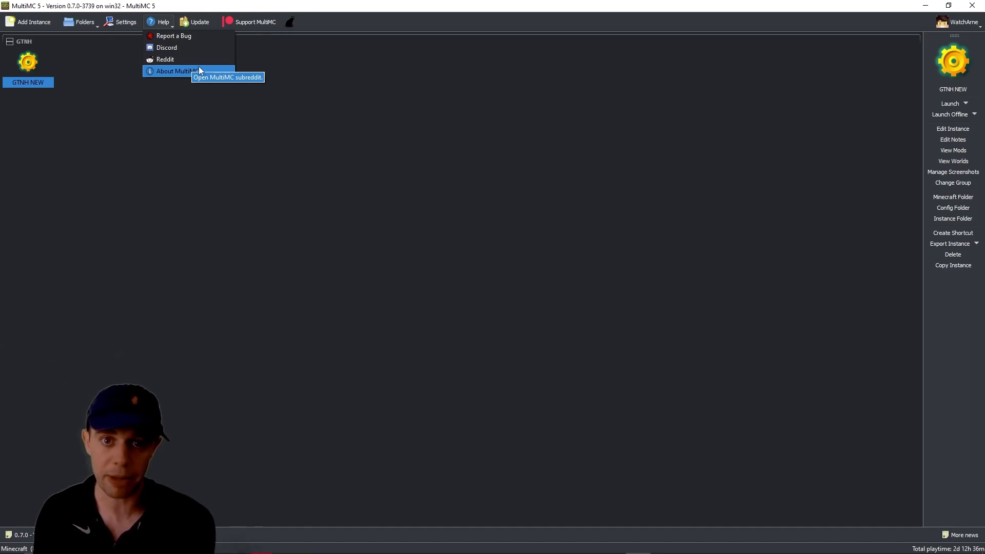
click(293, 103)
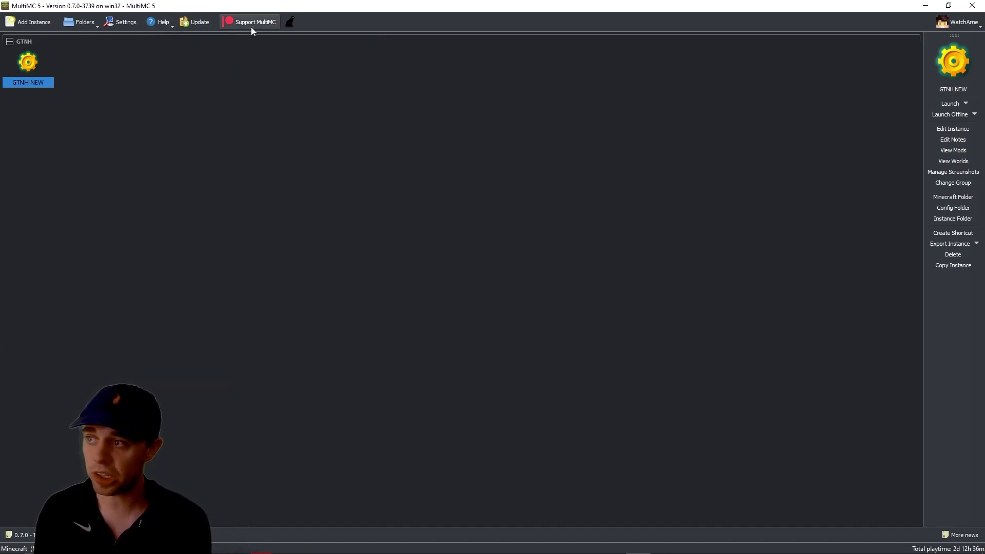
Show the cat in the launcher background and hide it again.
click(291, 22)
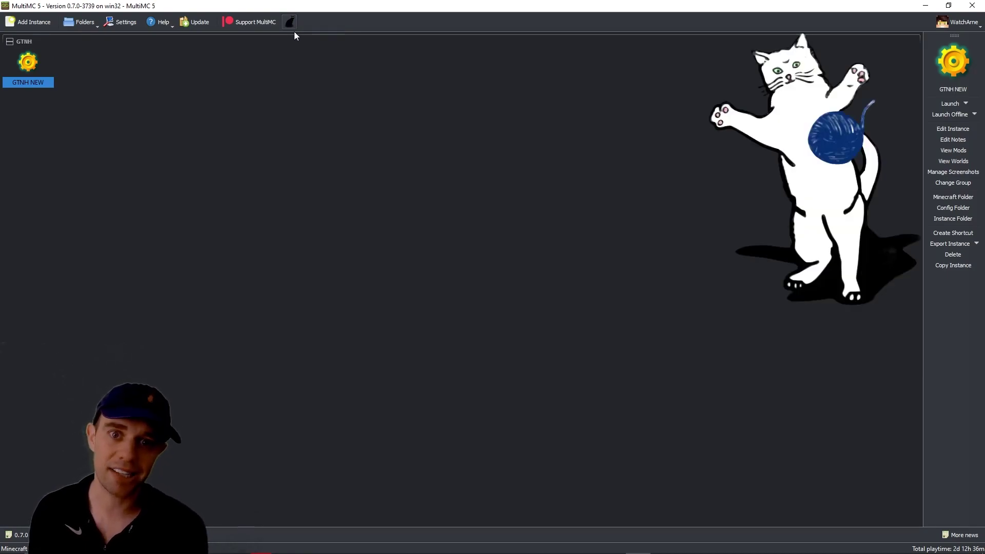
click(288, 23)
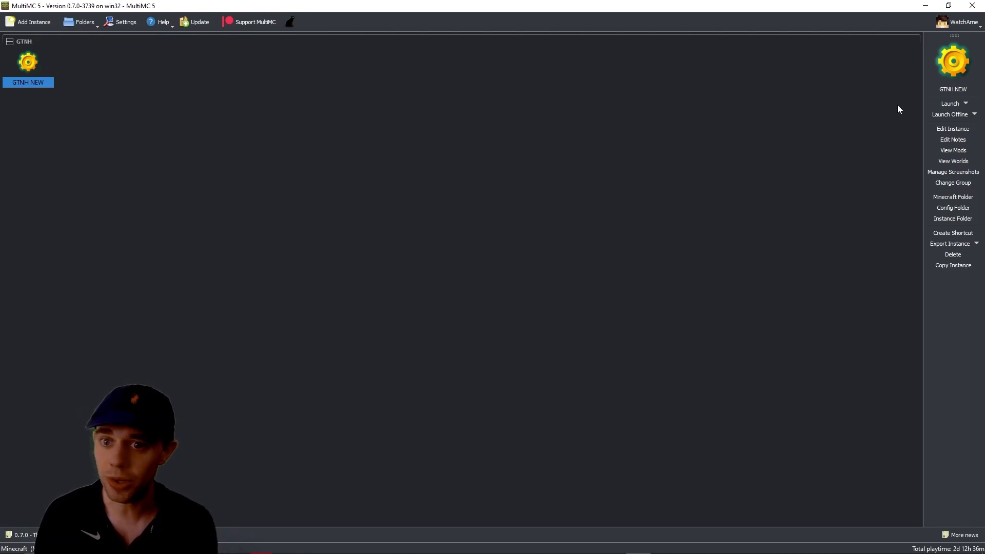
Set the GTNH NEW instance's icon to fox and open its name for editing, keeping the name as it is.
click(947, 57)
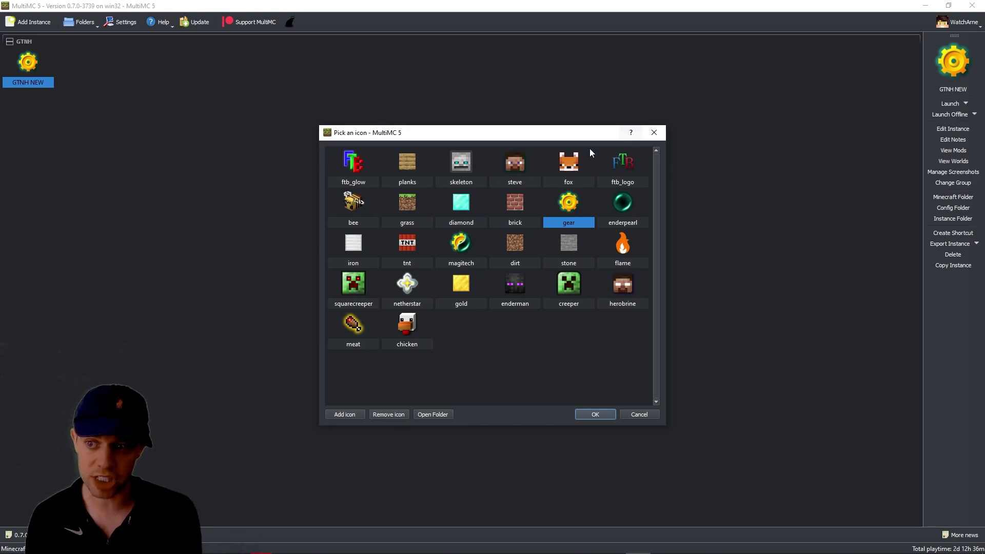
click(570, 164)
click(596, 414)
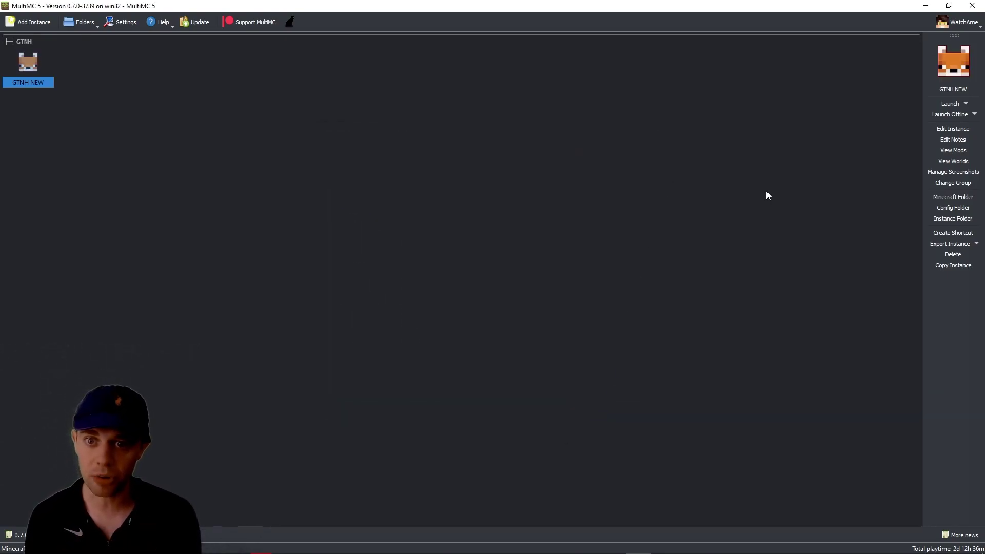
click(951, 91)
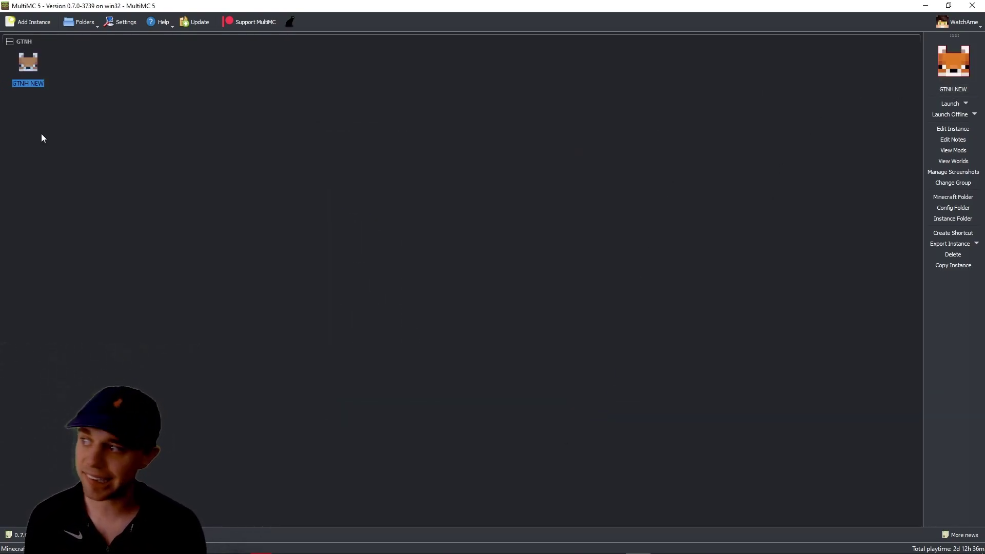
key(Return)
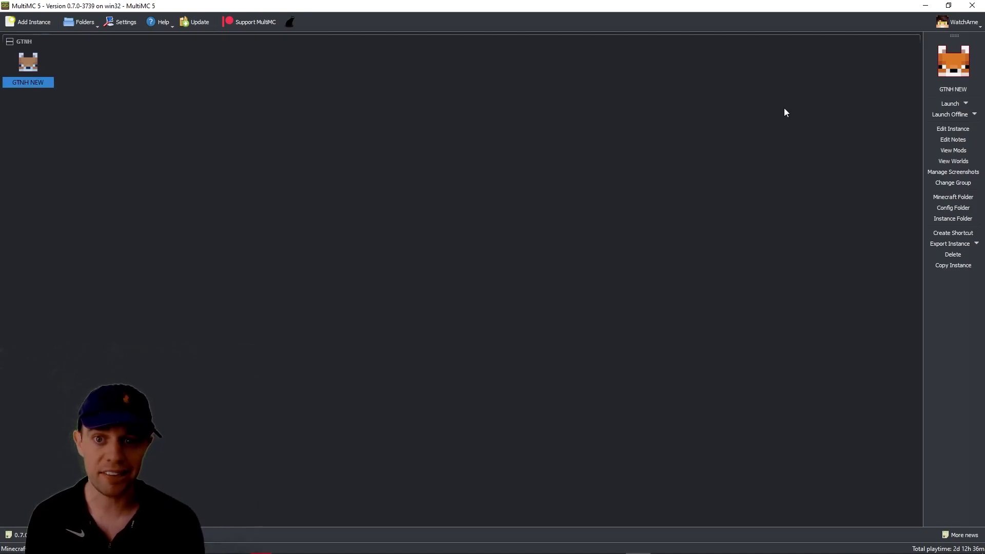
View the profiler options for launching the GTNH NEW instance normally and offline.
click(967, 102)
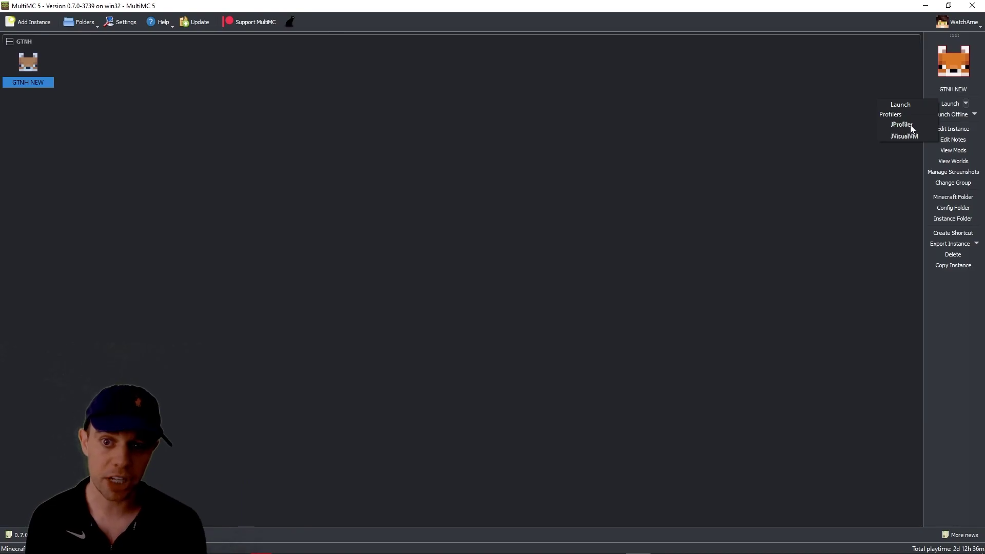
click(810, 134)
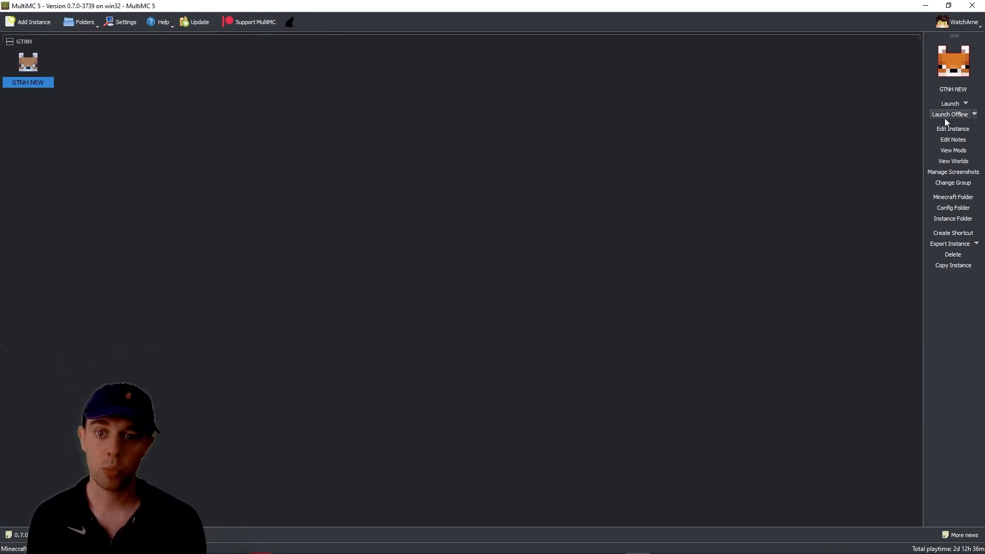
click(975, 115)
click(771, 95)
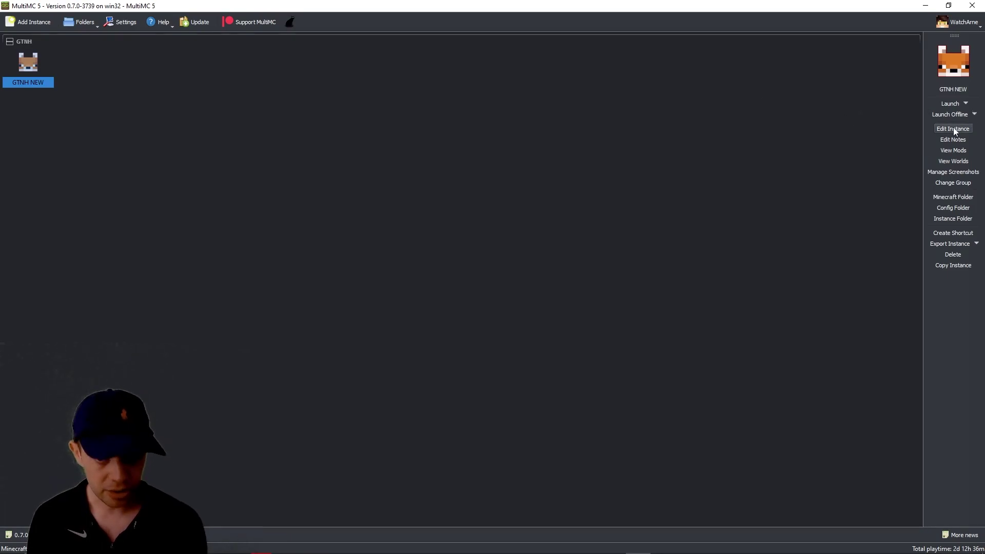
Open the GTNH NEW instance for editing, move its window fully into view, and check its mods and version pages.
click(959, 129)
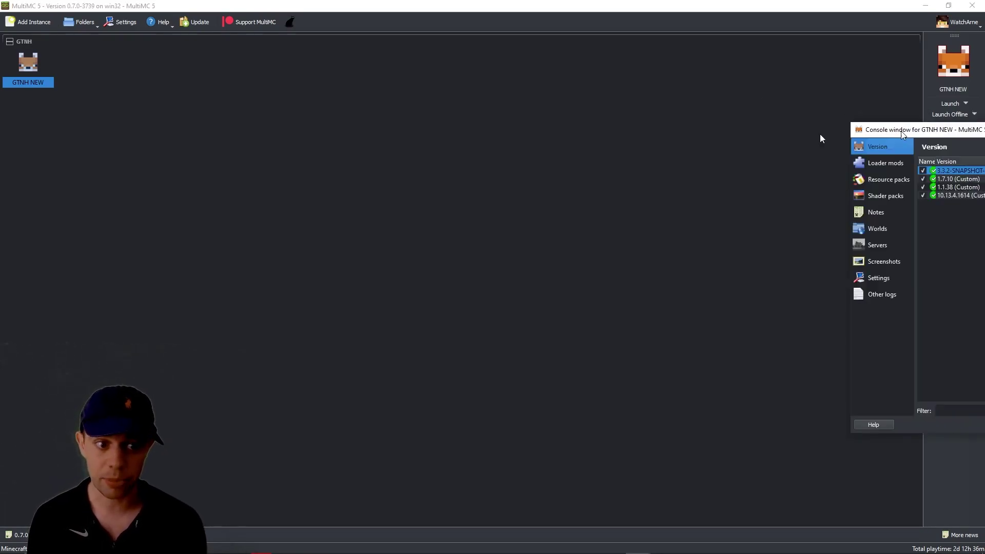
drag(544, 104, 476, 112)
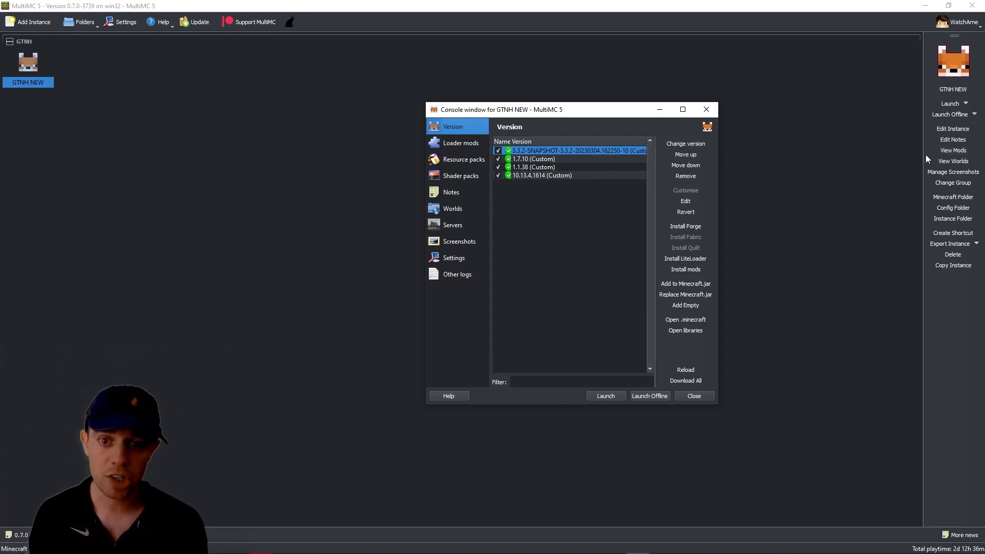
click(944, 150)
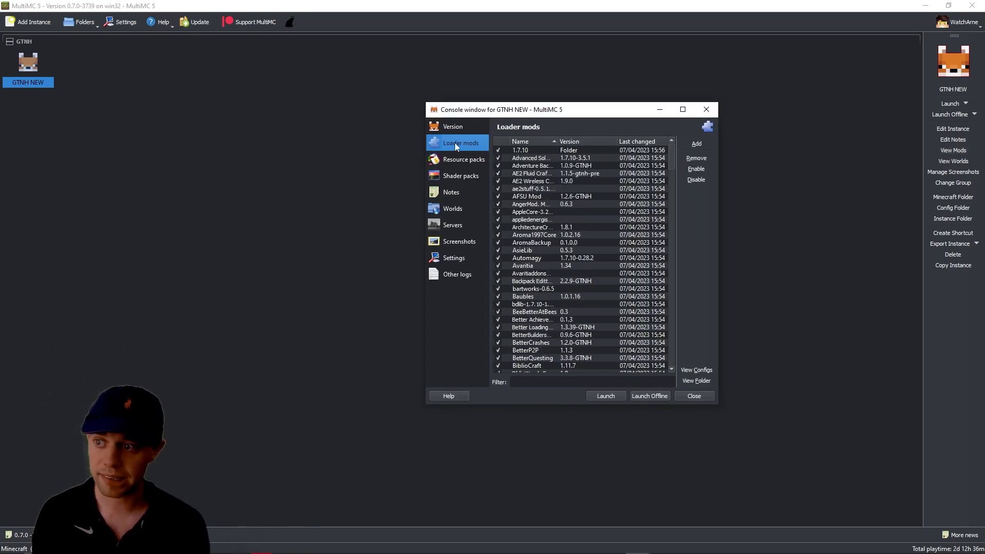
click(451, 130)
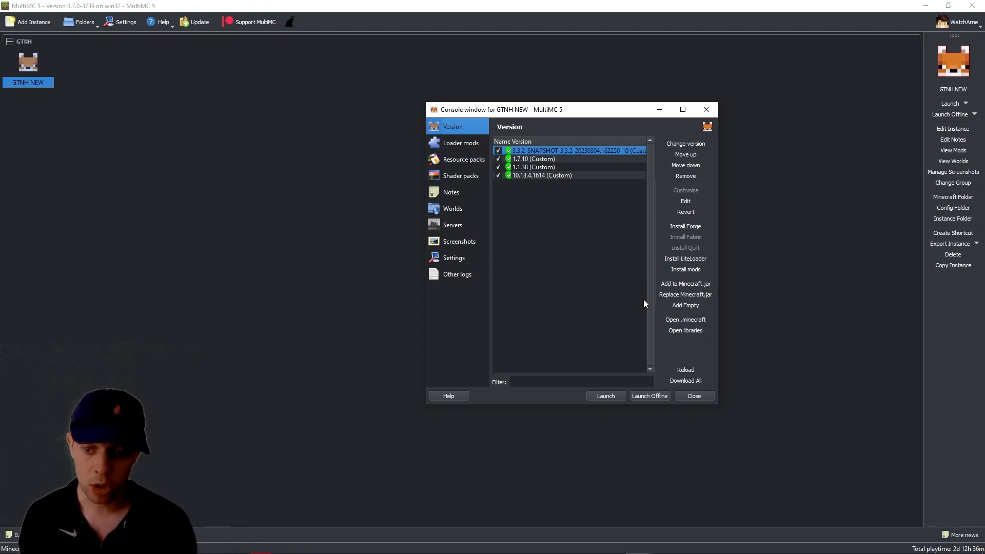
Inspect the AngerMod entry among the loader mods and browse the instance's config and mods folders.
click(453, 143)
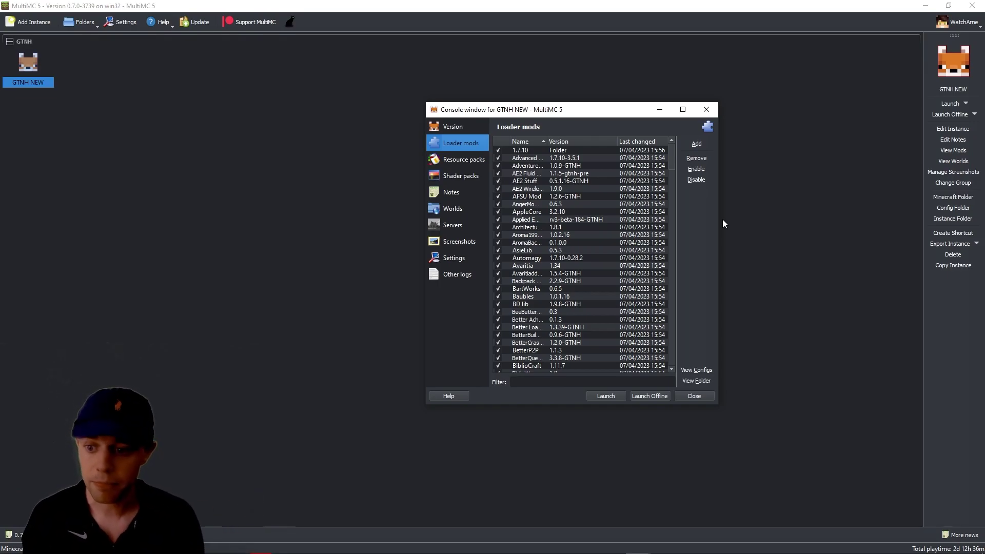
click(534, 203)
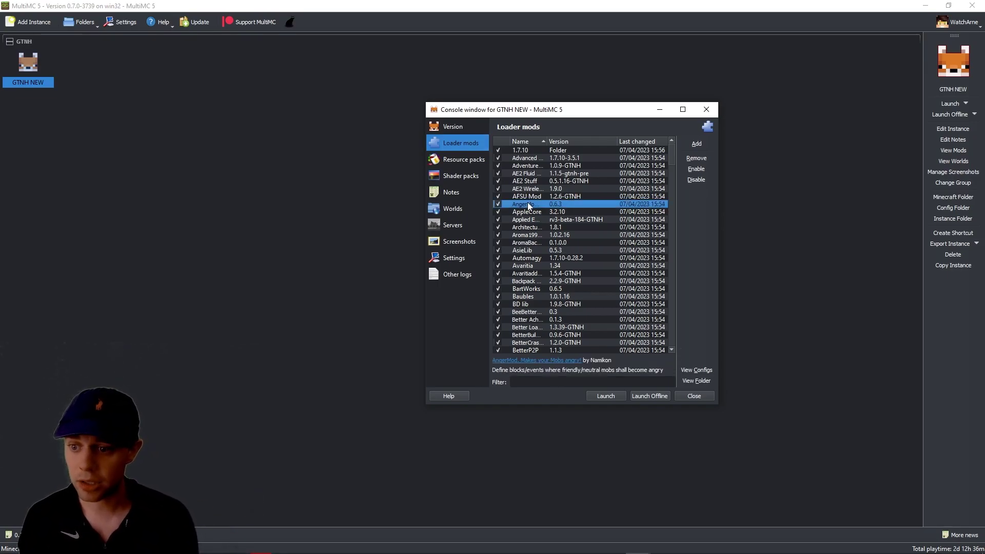
click(694, 370)
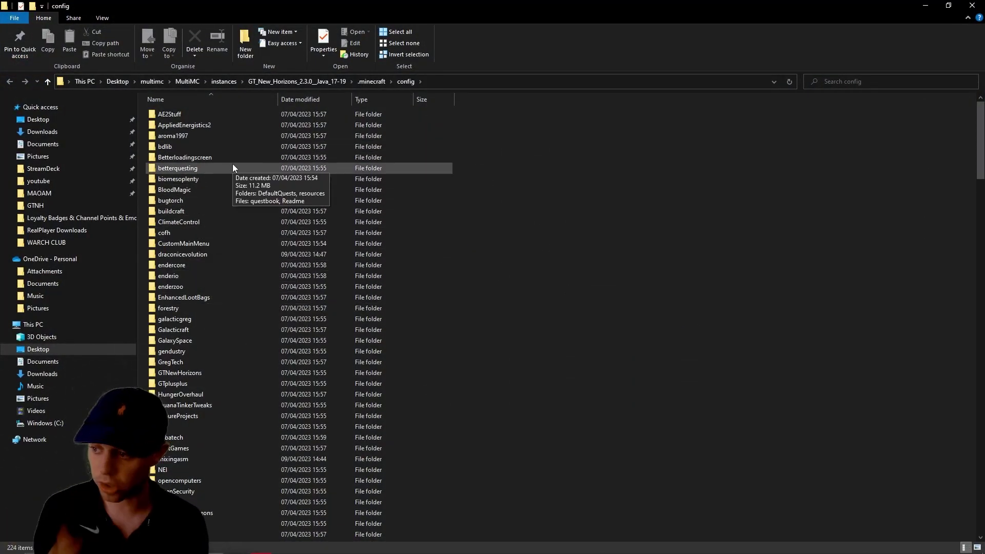
scroll(262, 337, down, 20)
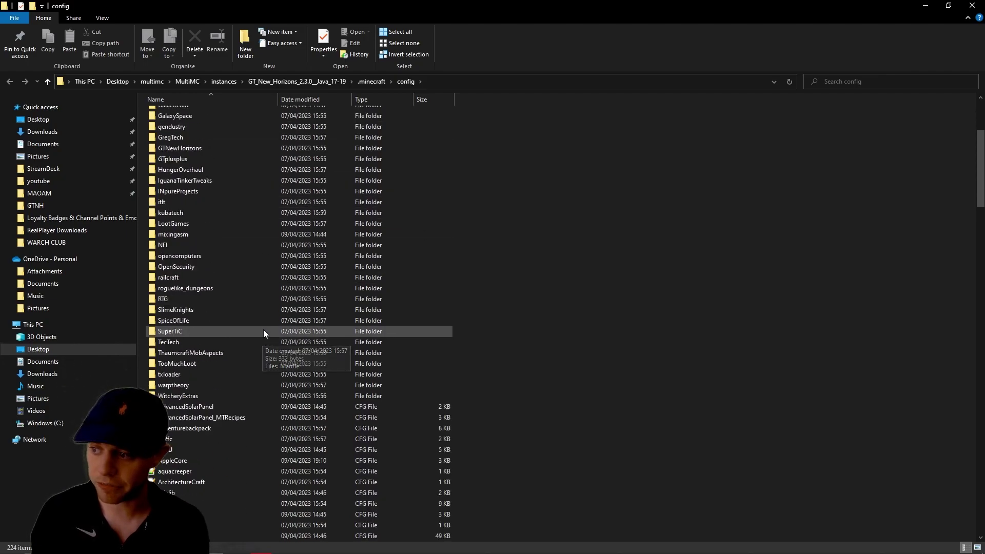
scroll(288, 349, down, 5)
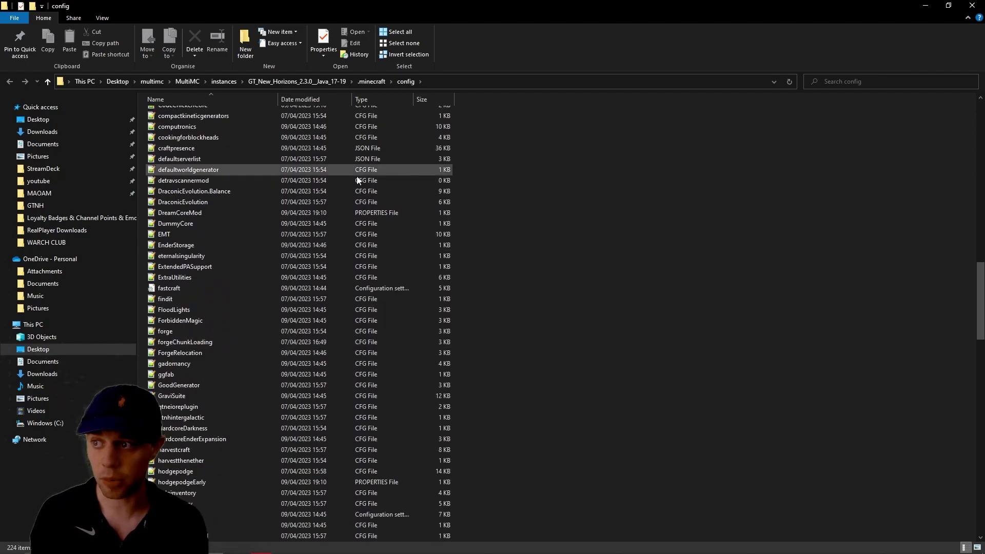
click(971, 6)
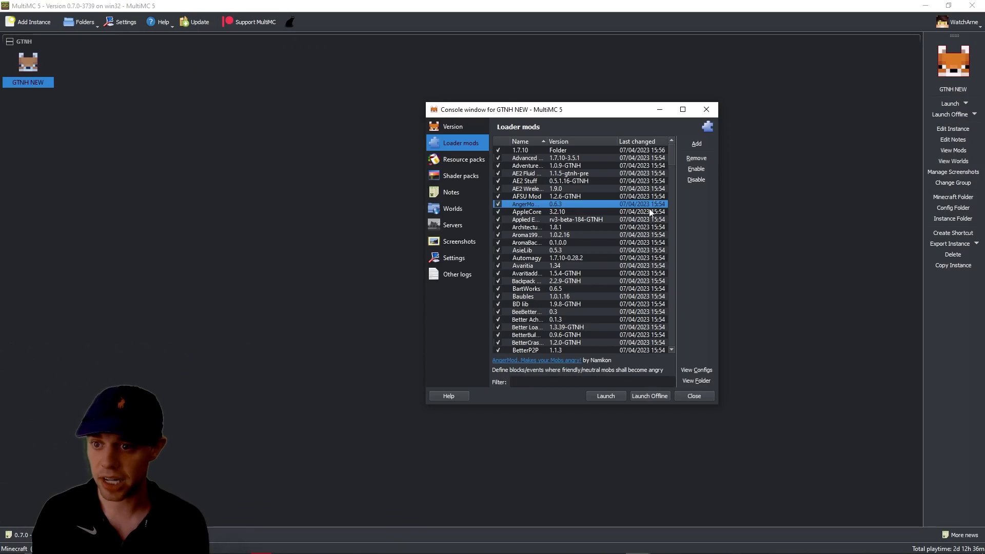
click(689, 381)
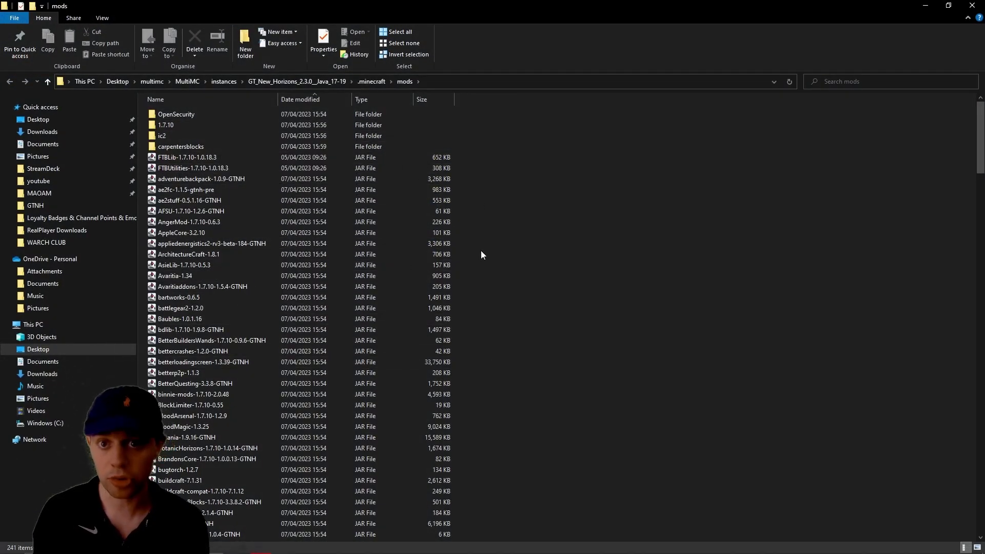
click(964, 6)
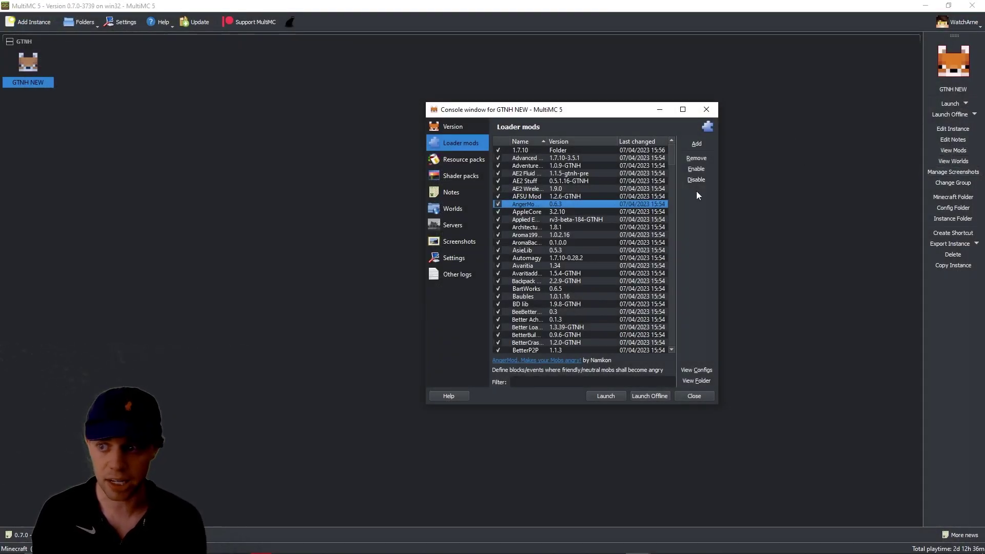
View the instance's resource packs, shader packs and notes.
click(464, 161)
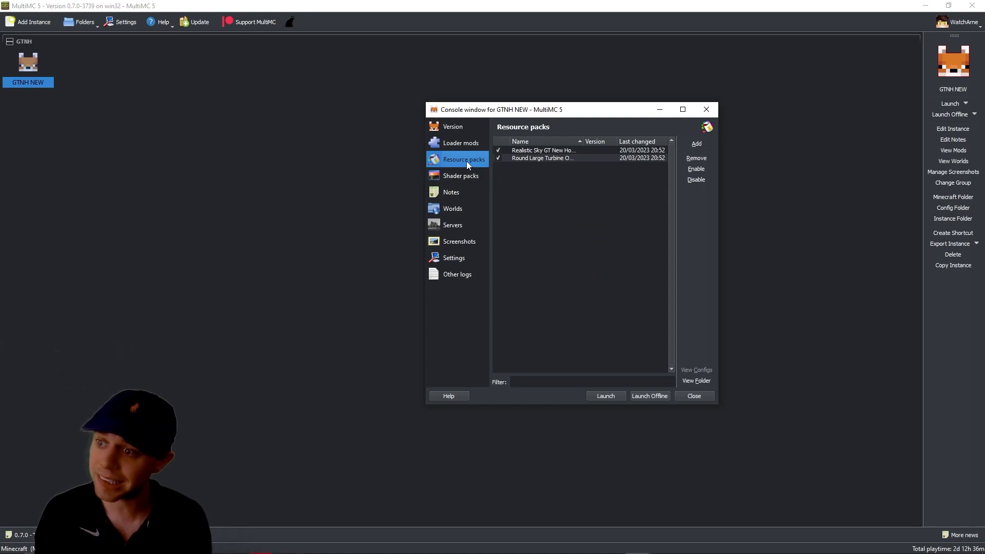
click(452, 174)
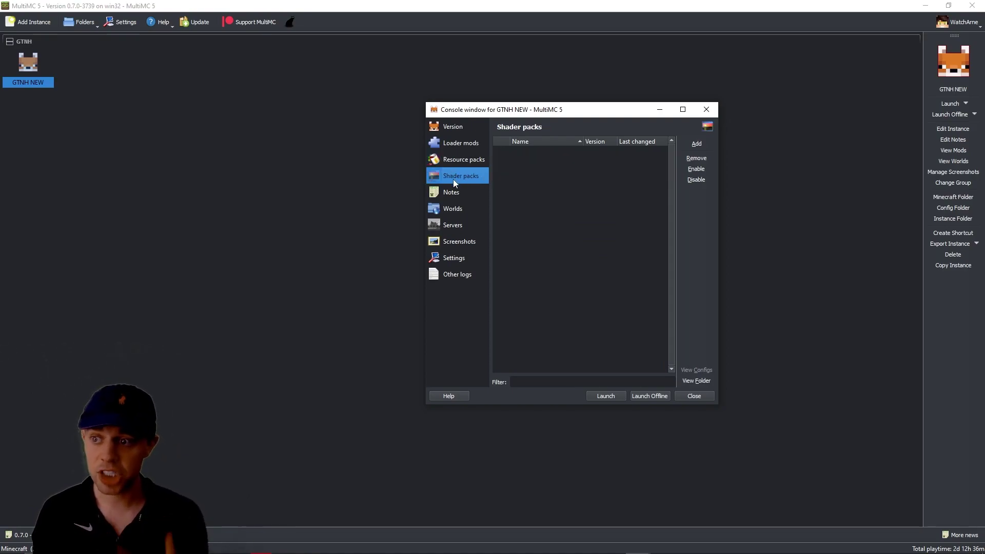
click(451, 194)
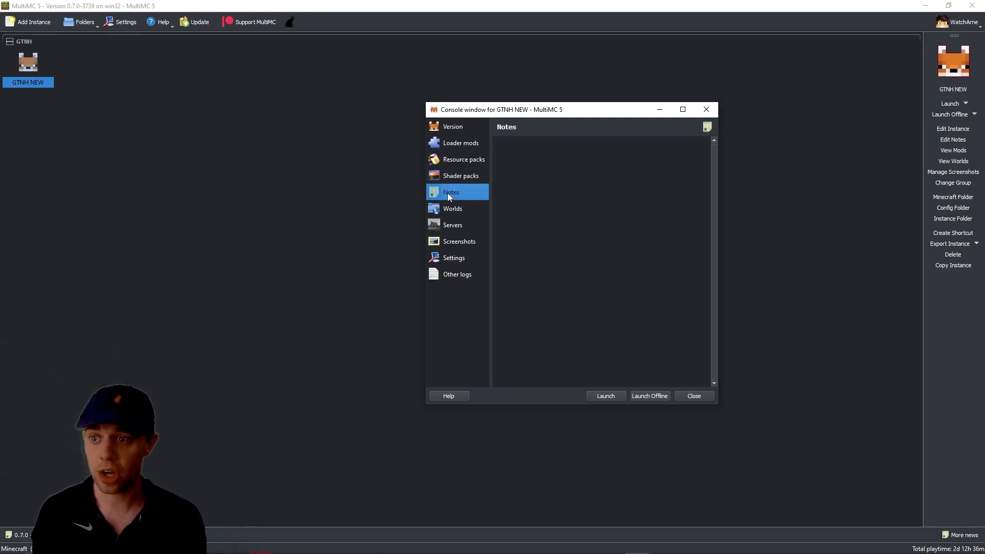
Select the saved survival world to see its management options, and view the instance's servers and screenshots.
click(449, 211)
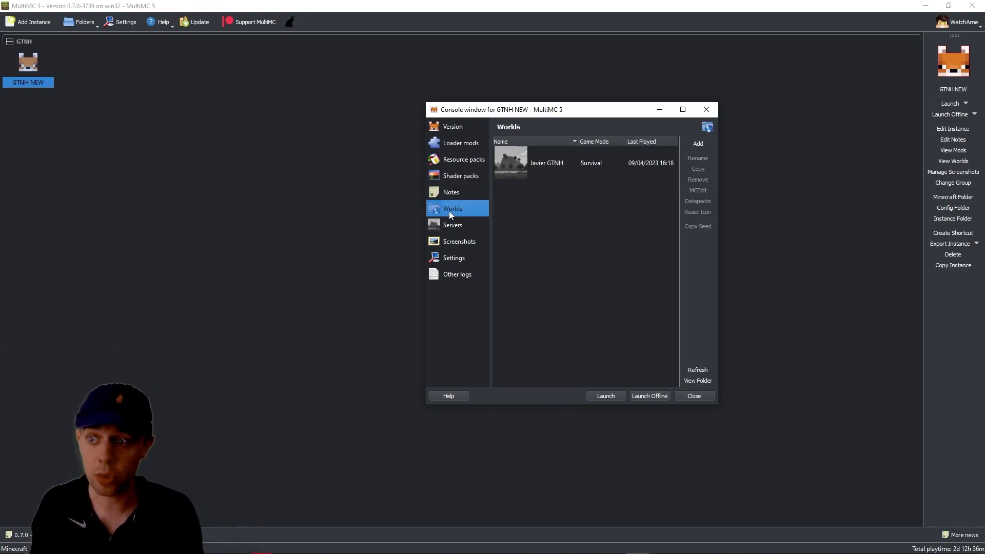
click(538, 165)
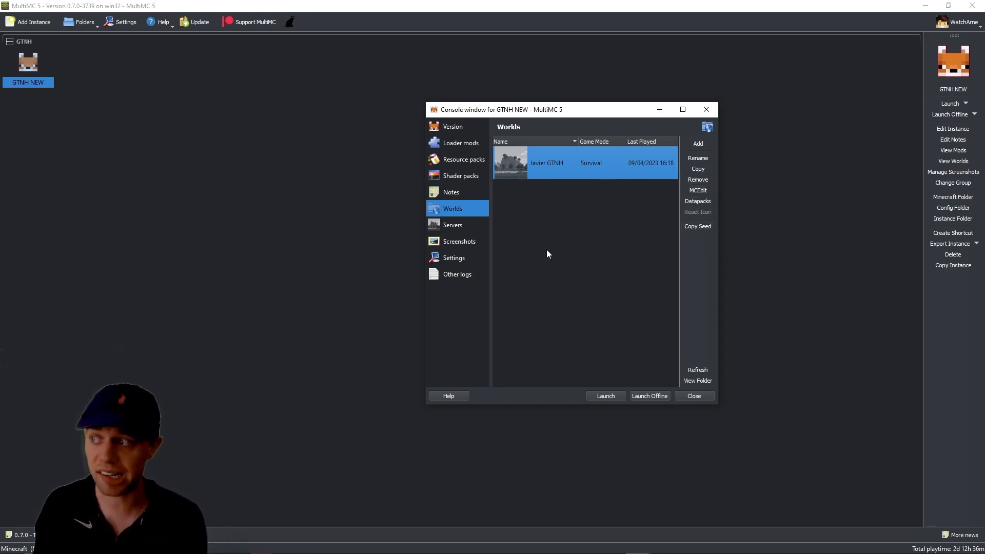
click(453, 225)
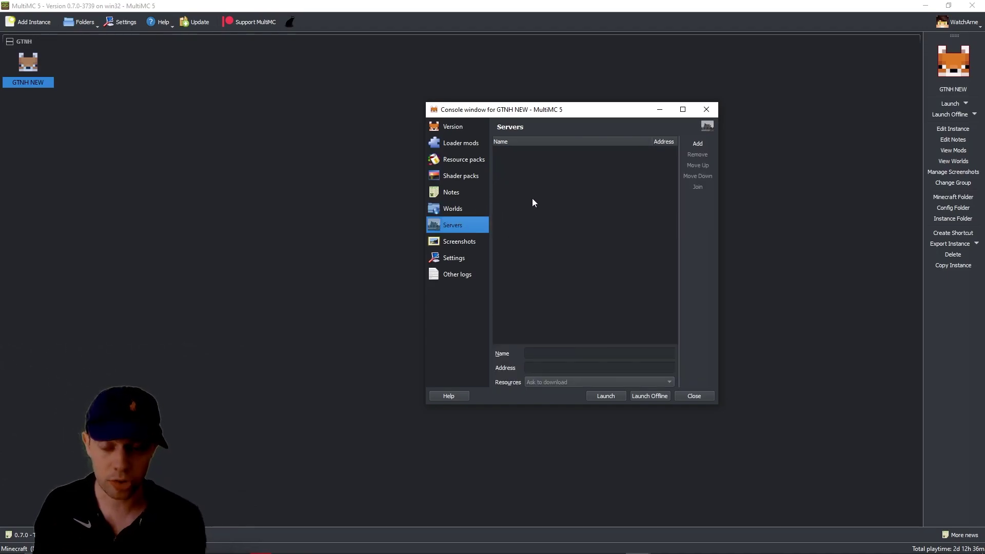
click(452, 241)
Review the instance's Java override settings, toggling the Memory override on and off again.
click(457, 260)
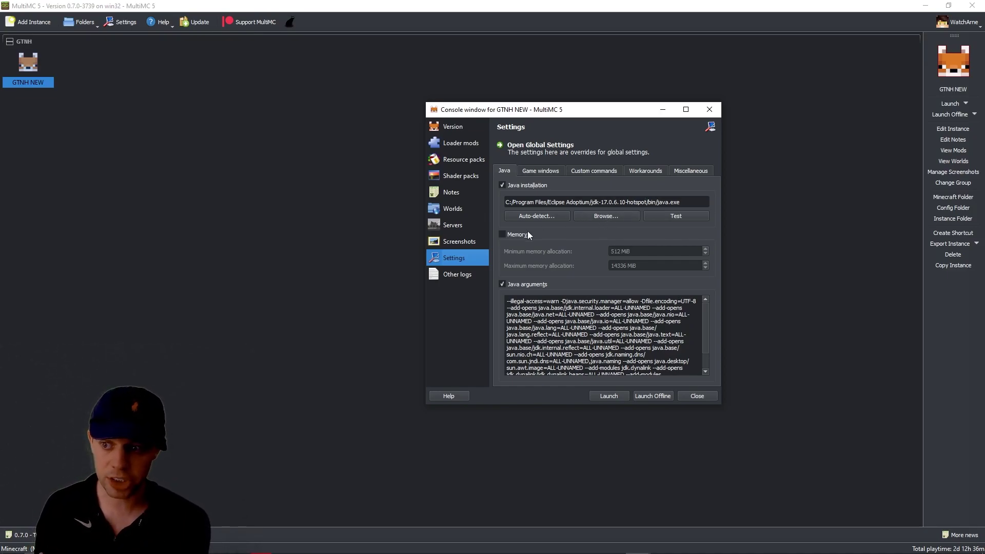
click(503, 234)
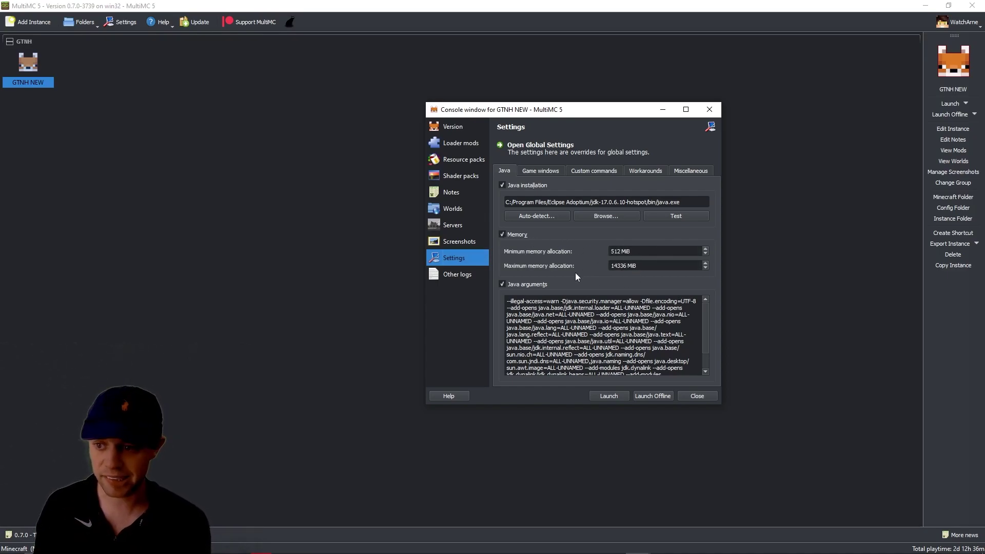
click(501, 234)
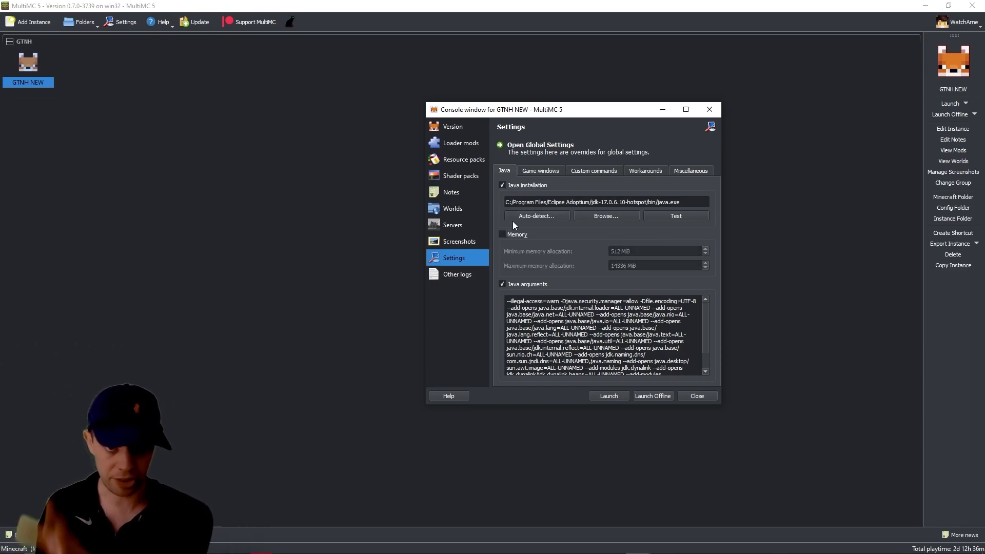
Review the instance's game window, custom command, workaround and miscellaneous override settings, and check its other logs before closing the instance window.
click(541, 171)
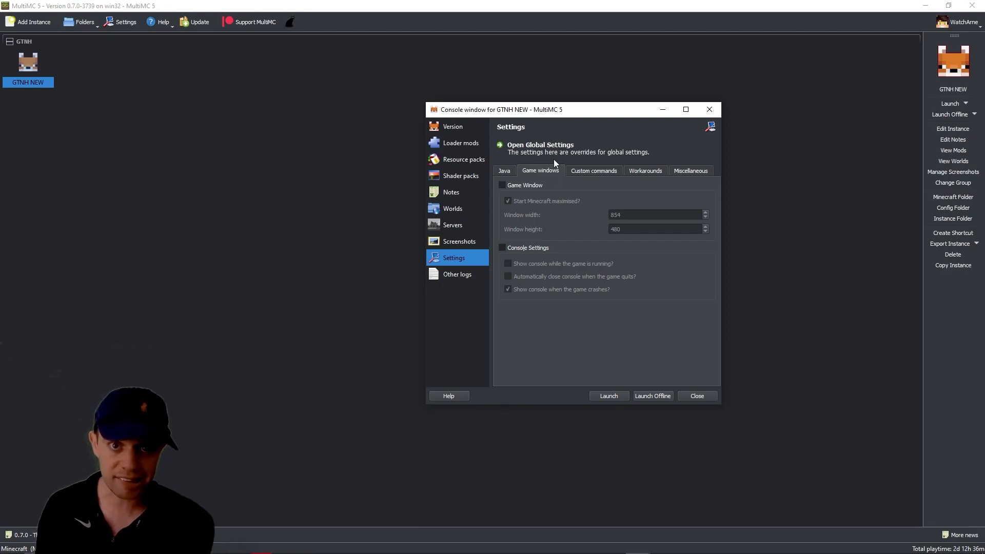
click(574, 170)
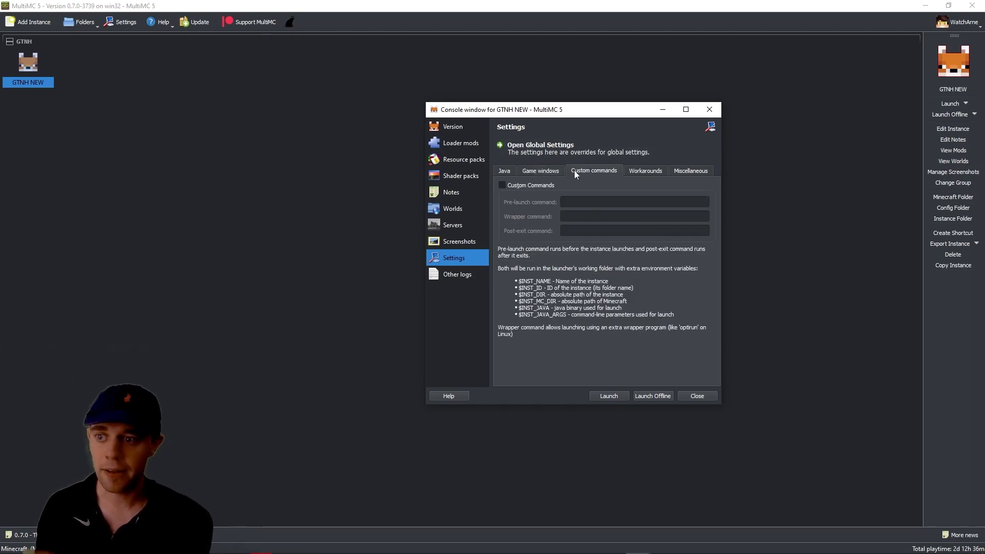
click(644, 167)
click(679, 171)
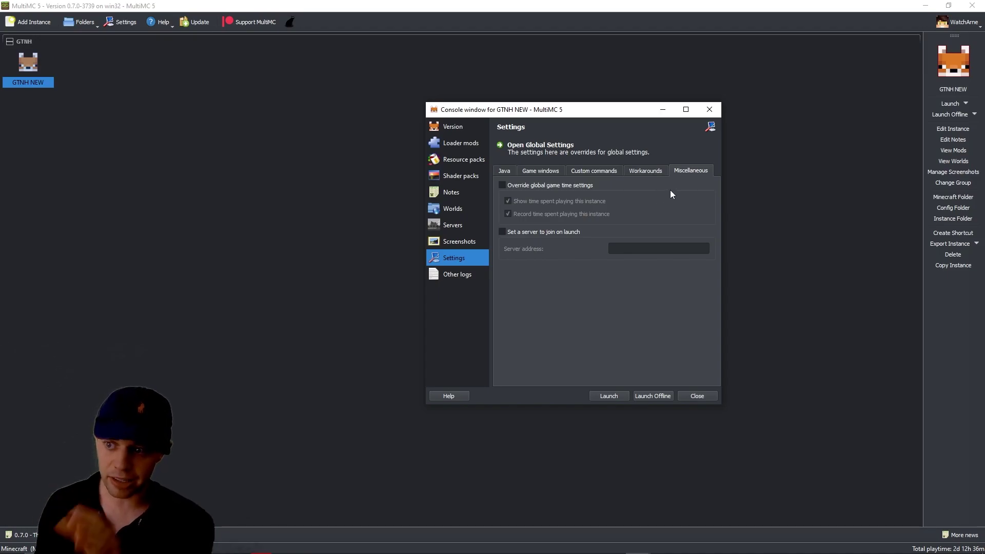
click(435, 277)
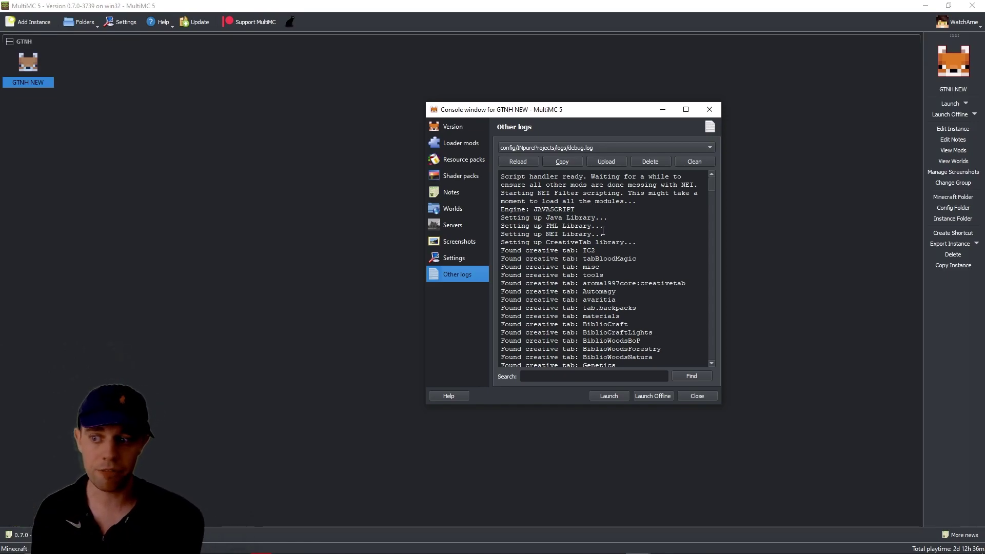
click(711, 109)
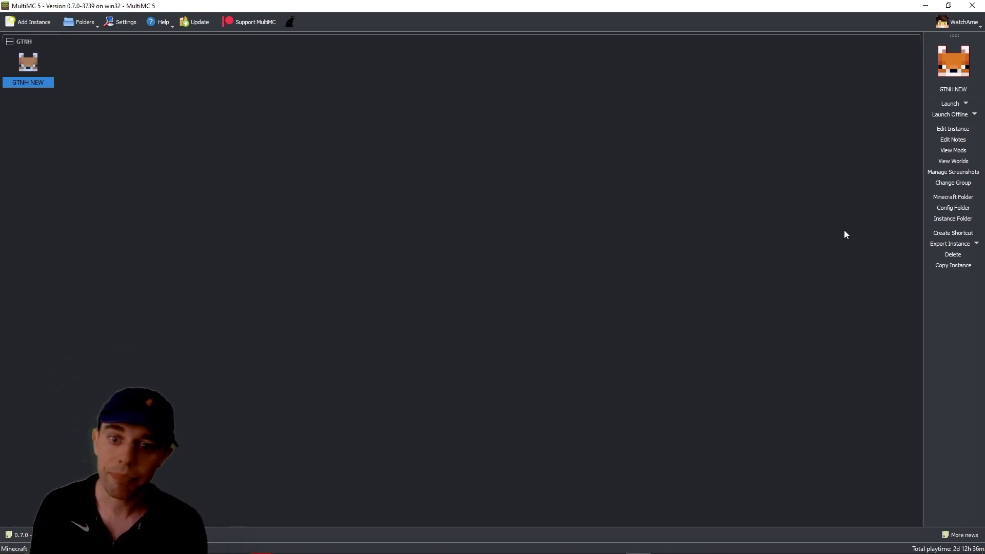
View the shortcut creation options for the GTNH NEW instance, including the shortcut path, without creating a shortcut.
click(947, 234)
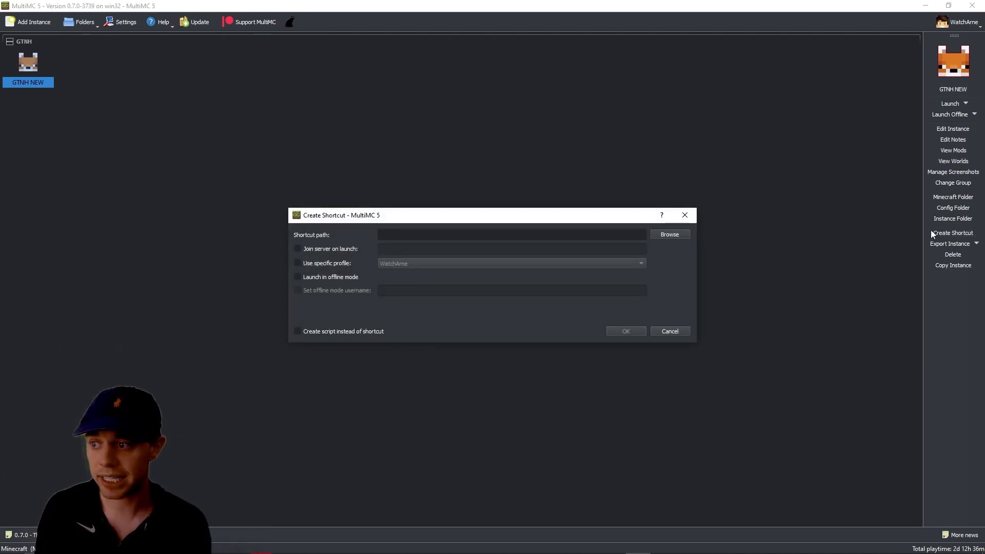
click(441, 234)
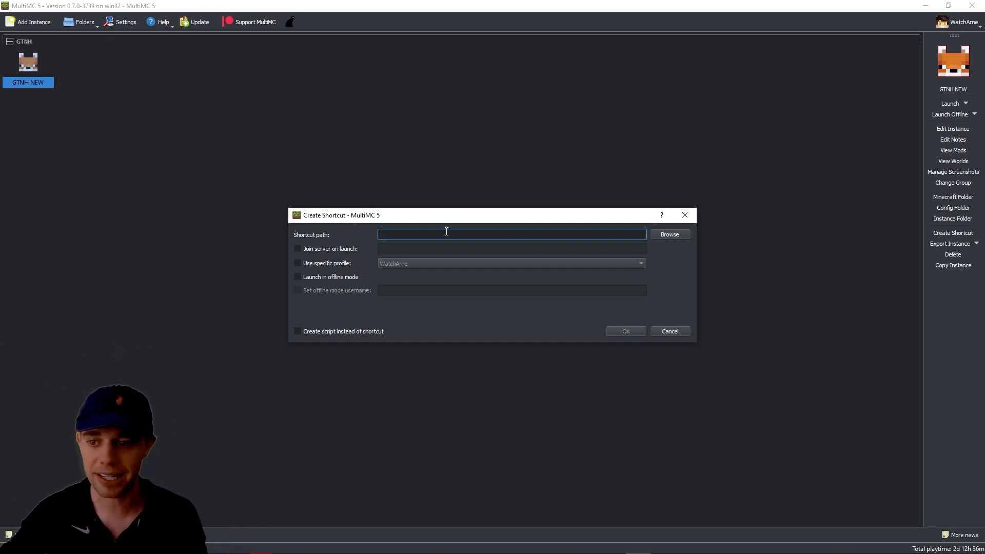
click(683, 214)
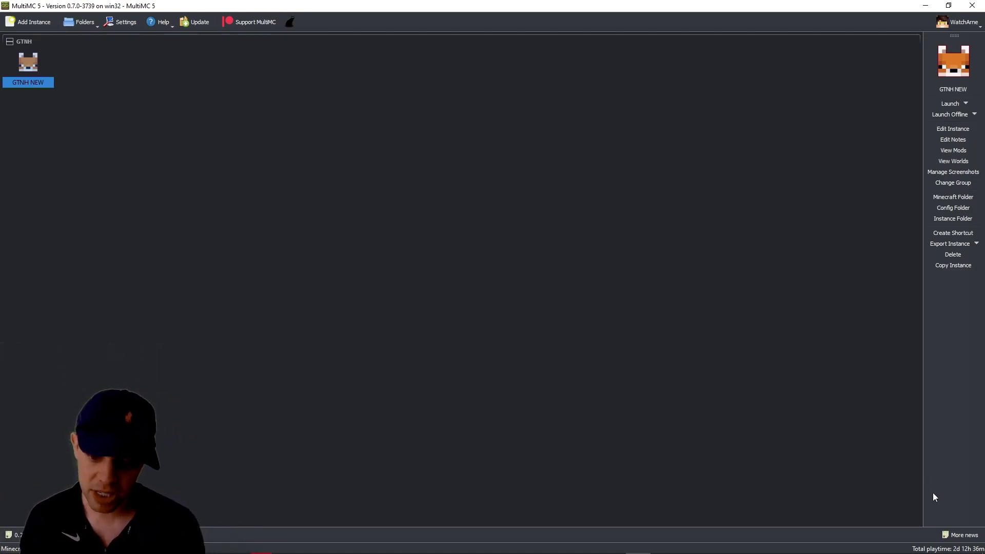
View the MultiMC news posts in the browser, and look at the launcher's account selection options without changing the account.
click(958, 535)
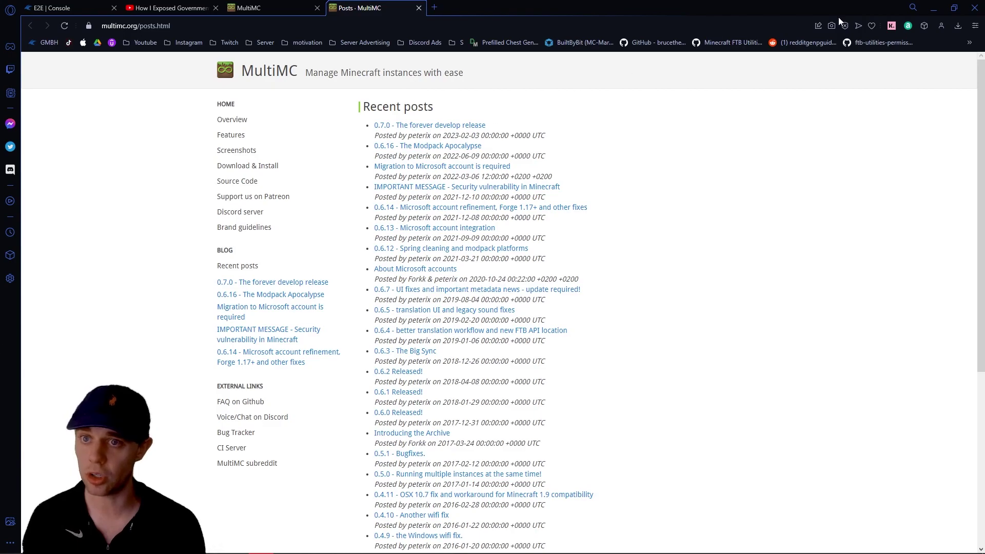
click(934, 11)
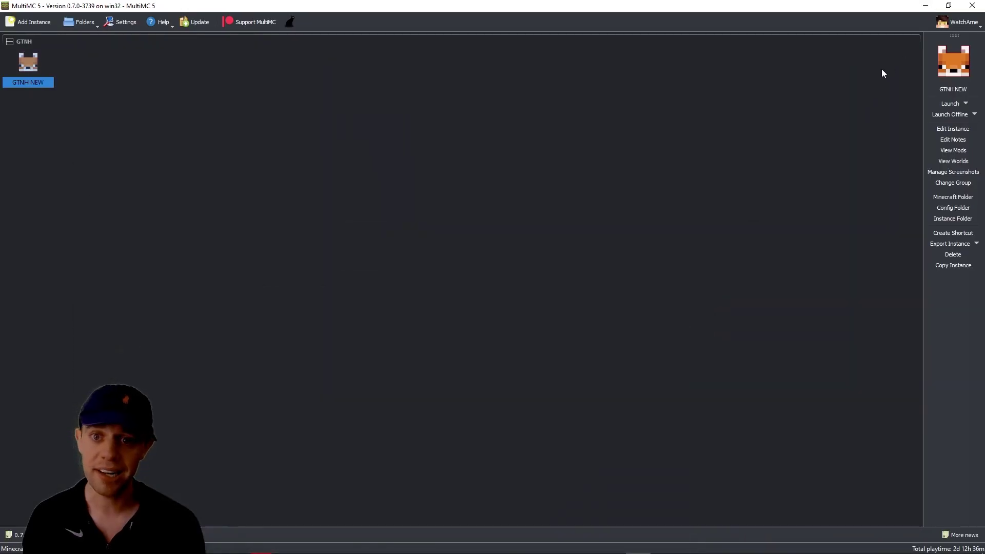
click(963, 24)
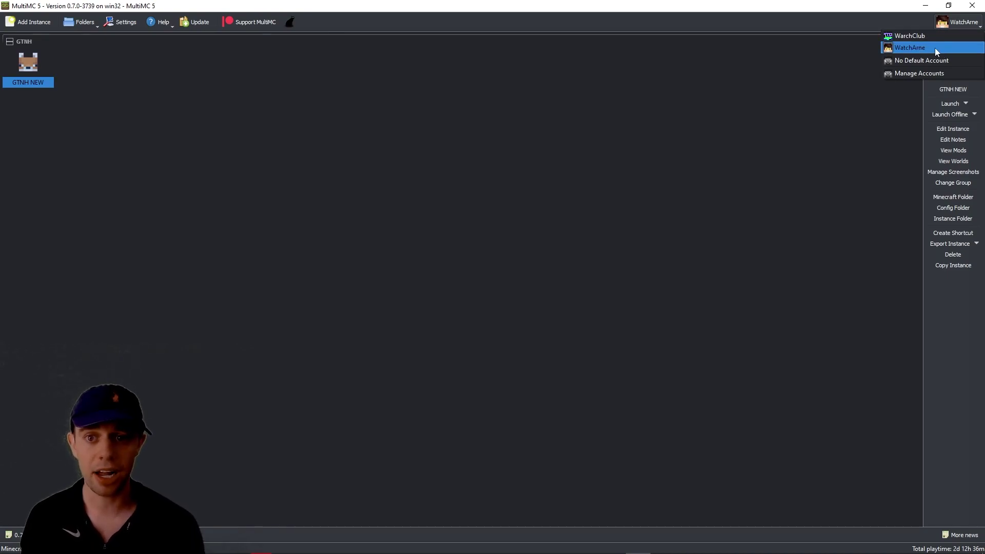
click(530, 154)
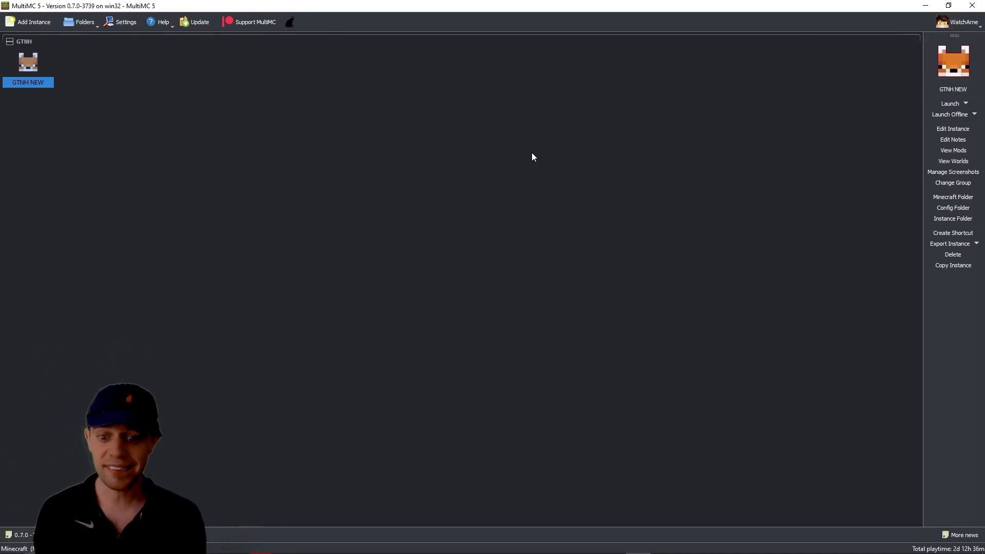